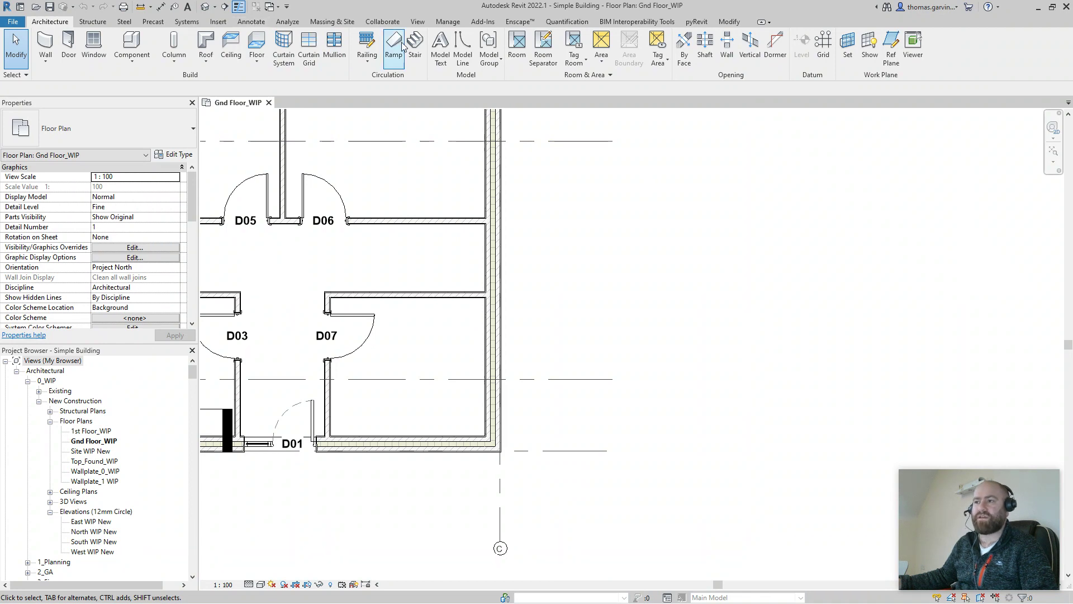
Step: Create a new line style subcategory named 'Orange Dash 3' in Line Styles
{"action": "left_click", "coordinate": [447, 22]}
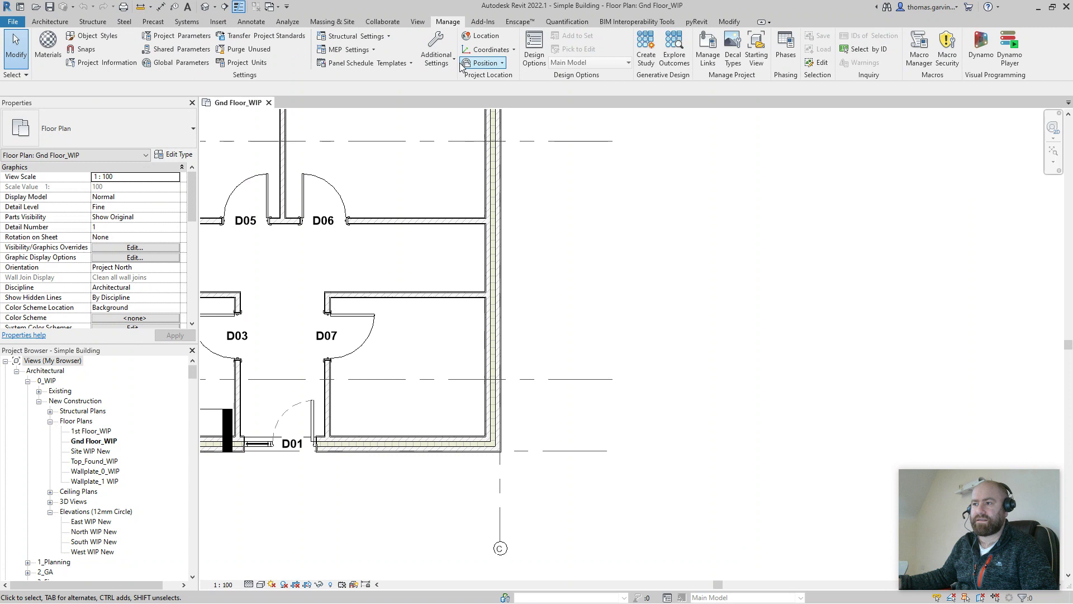
{"action": "left_click", "coordinate": [447, 65]}
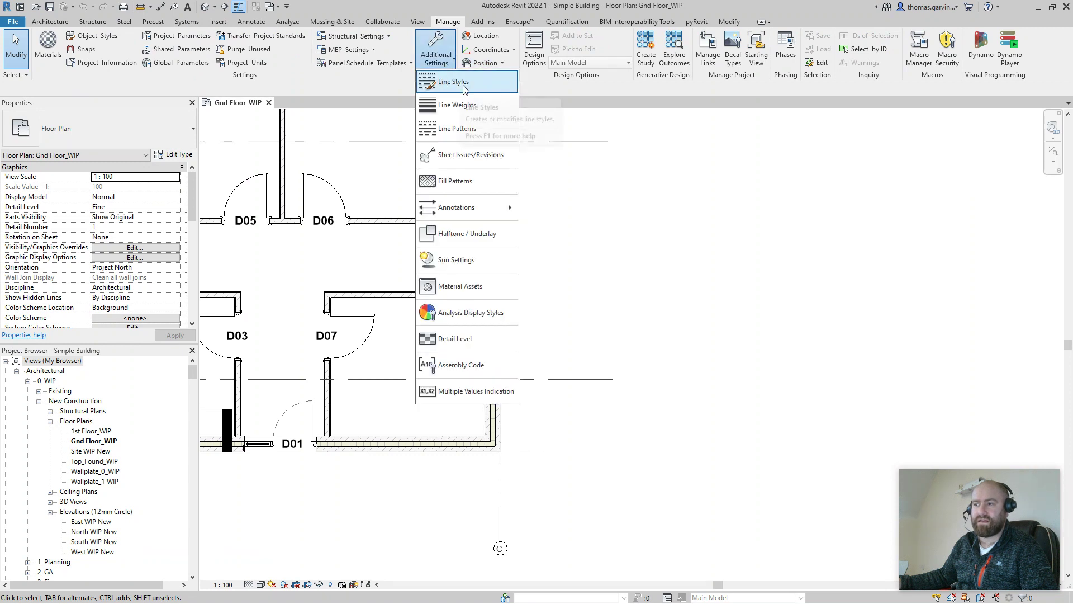
{"action": "left_click", "coordinate": [453, 82]}
{"action": "left_click", "coordinate": [604, 428]}
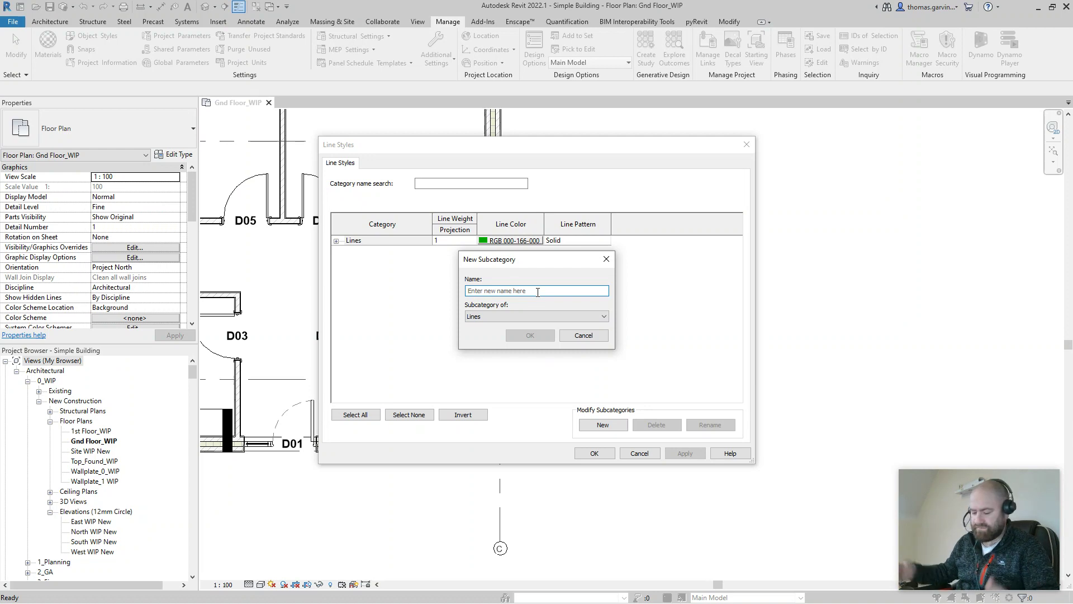
{"action": "type", "text": "Orange D"}
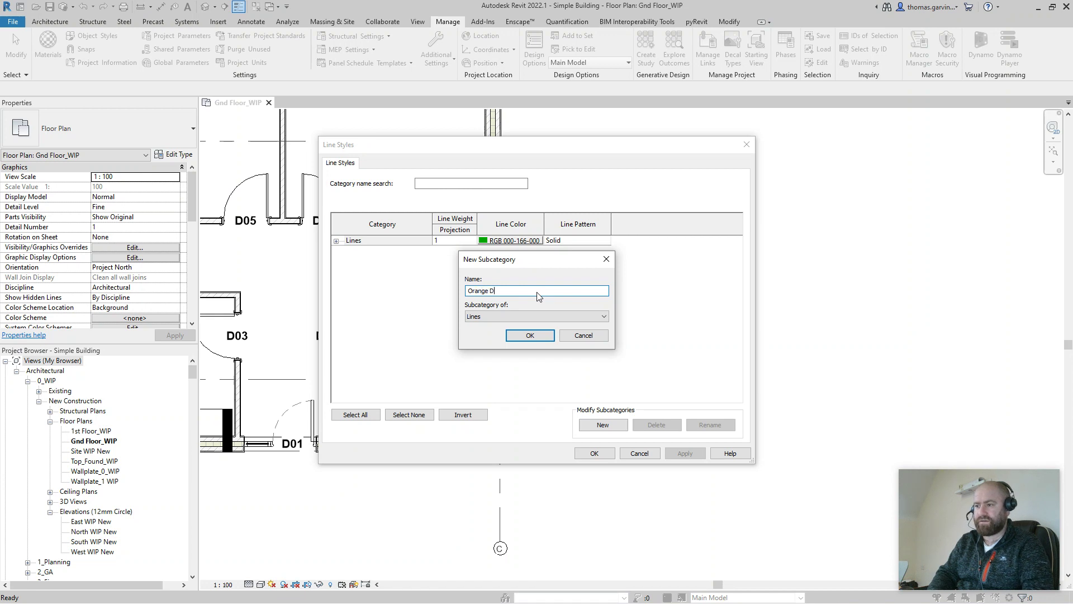
{"action": "type", "text": "ash 3"}
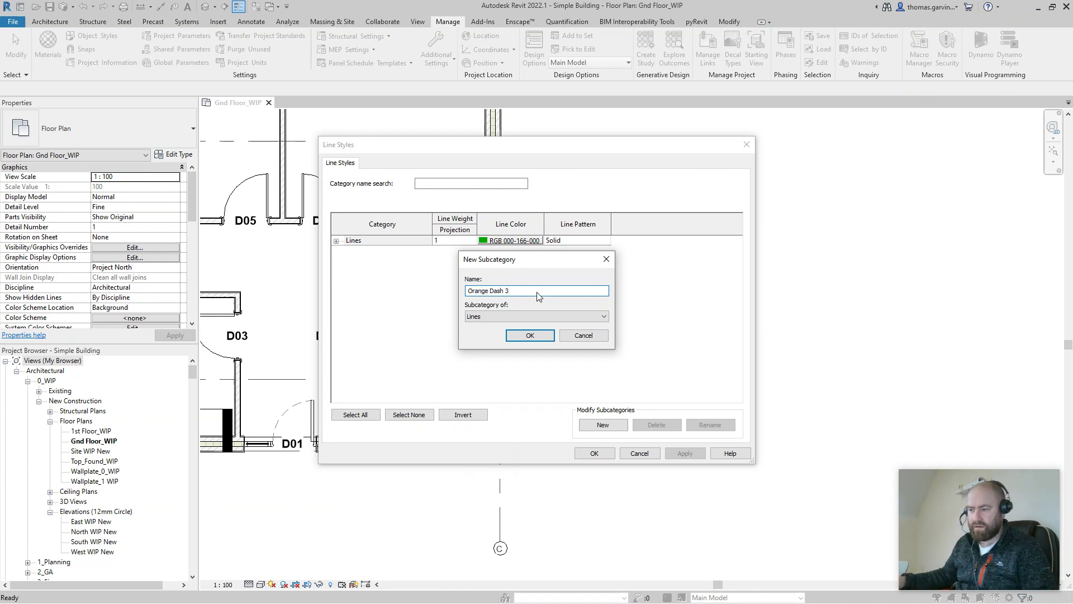
{"action": "left_click", "coordinate": [530, 335]}
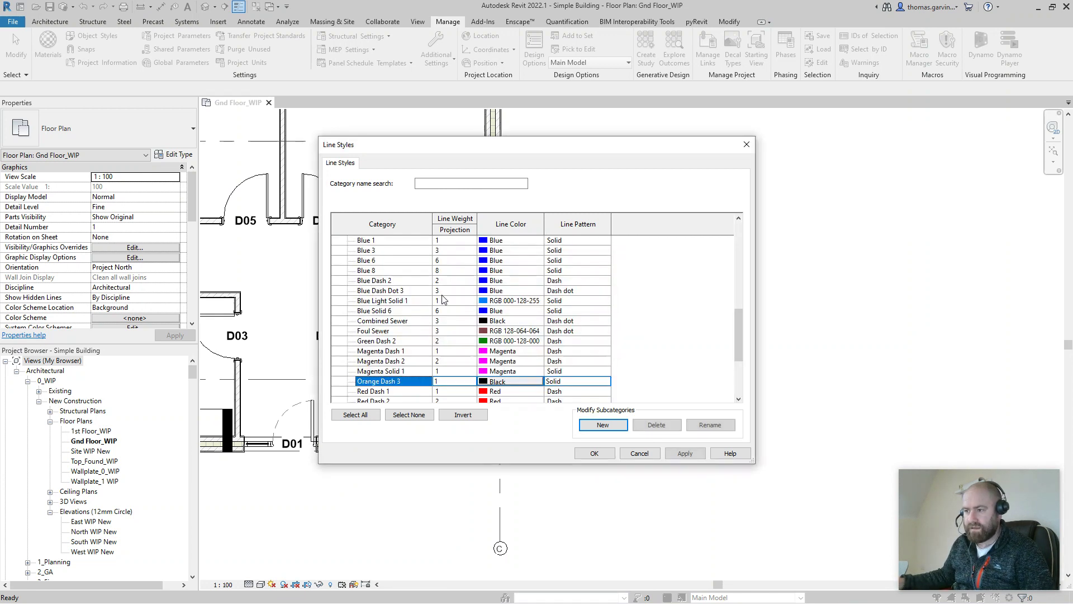
Step: Give Orange Dash 3 line weight 3, orange RGB 255-128-000 colour and a Dash pattern
{"action": "left_click", "coordinate": [457, 384]}
{"action": "type", "text": "3"}
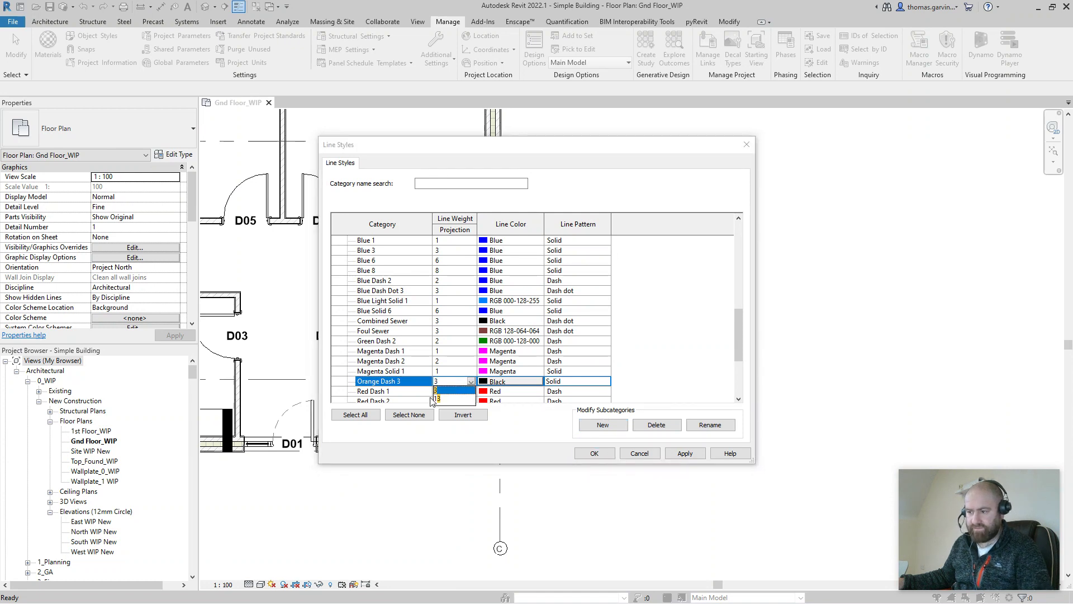
{"action": "left_click", "coordinate": [441, 391]}
{"action": "left_click", "coordinate": [532, 382]}
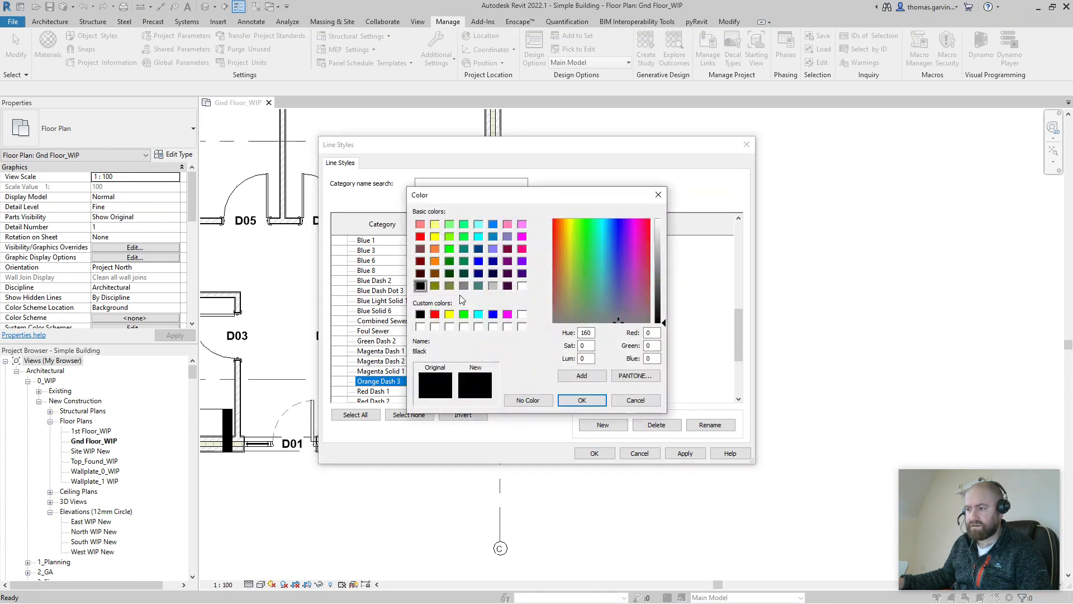
{"action": "left_click", "coordinate": [434, 260]}
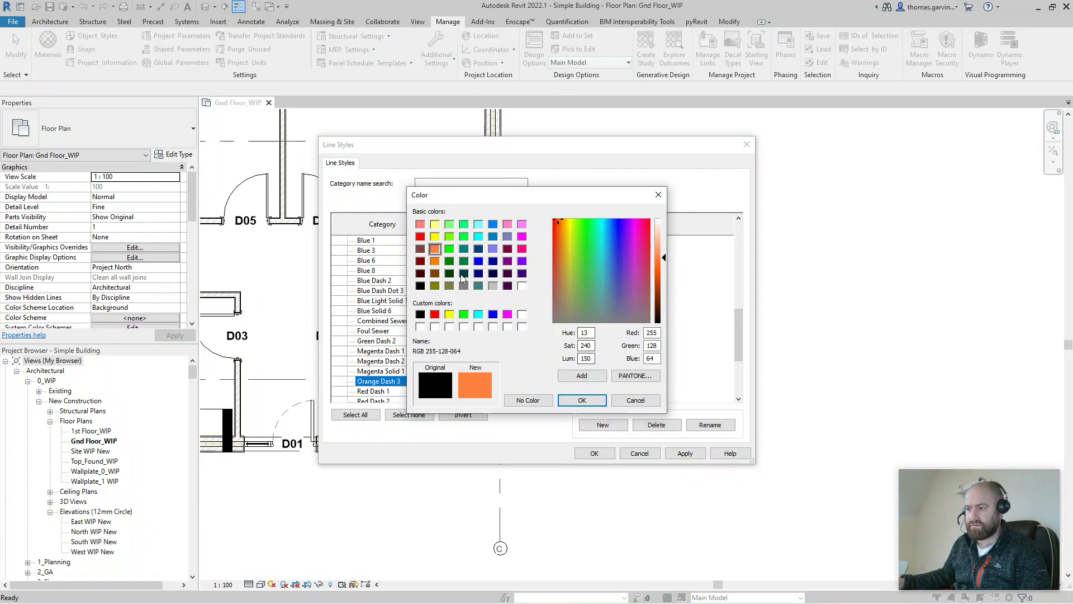
{"action": "left_click", "coordinate": [592, 397]}
{"action": "left_click", "coordinate": [606, 383]}
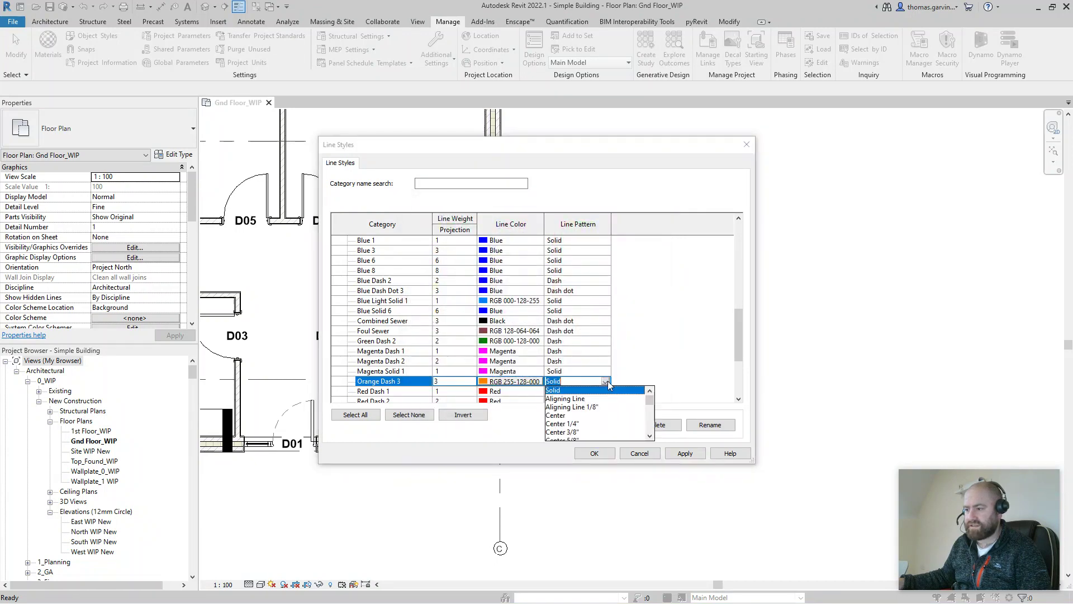
{"action": "scroll", "coordinate": [574, 420], "scroll_direction": "down", "scroll_amount": 1}
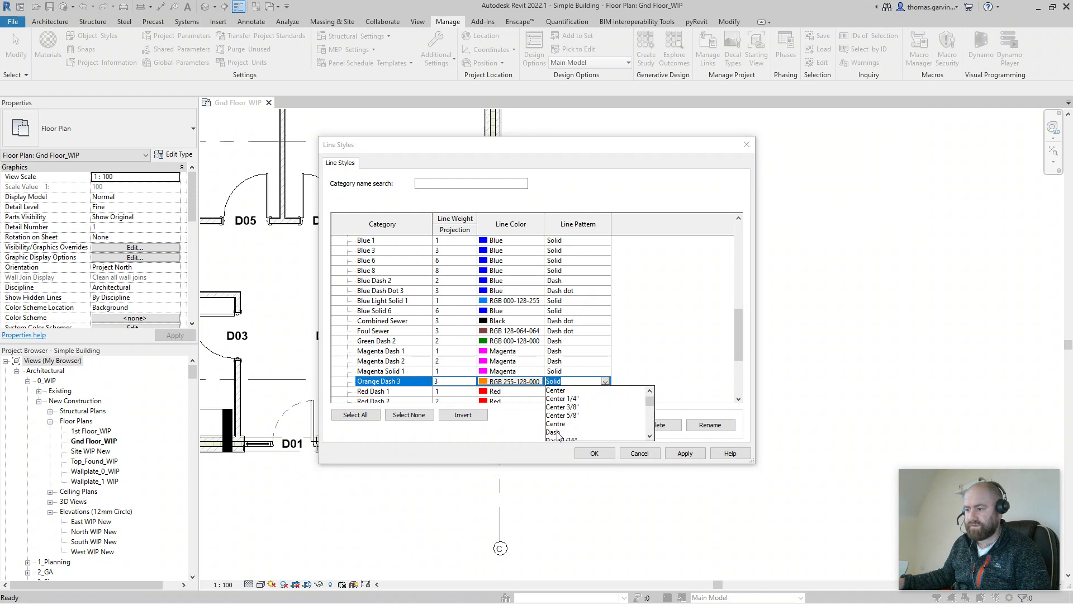
{"action": "left_click", "coordinate": [554, 432]}
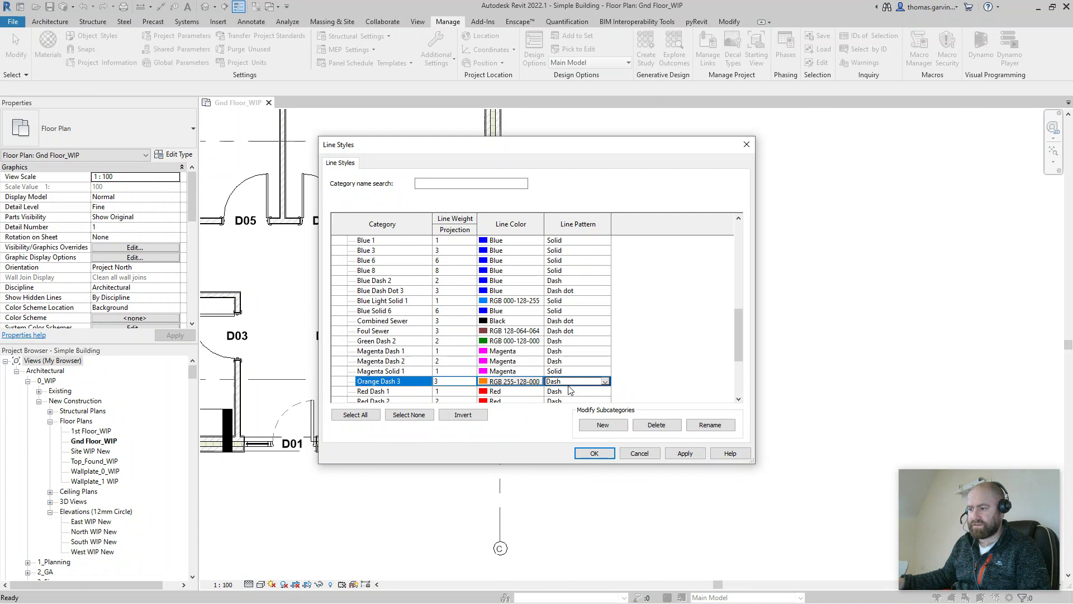
{"action": "left_click", "coordinate": [595, 454]}
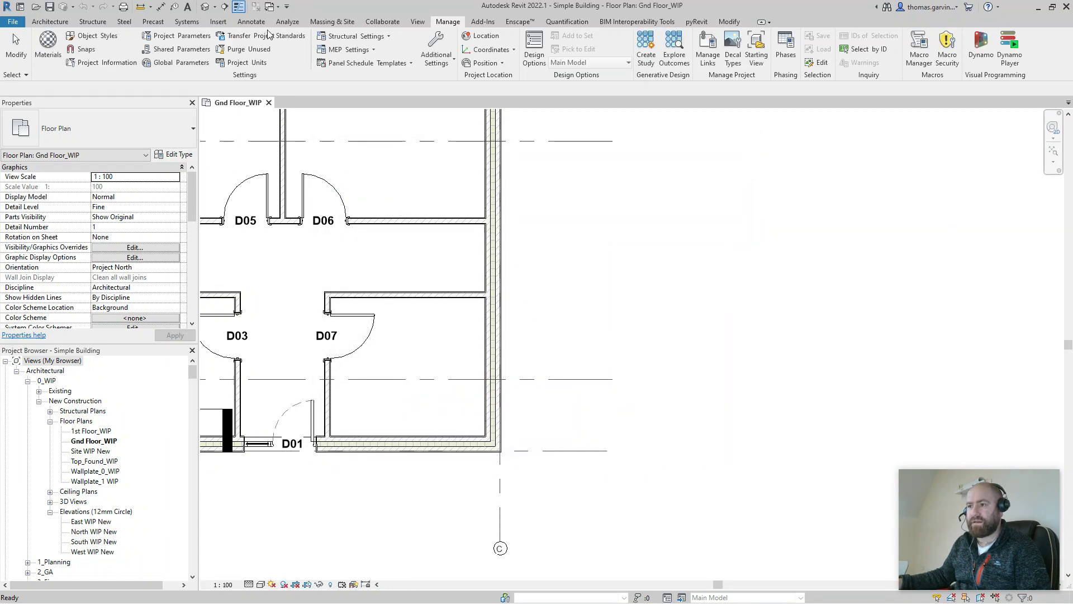
Step: Draw a horizontal Orange Dash 3 detail line in the empty area right of the building
{"action": "left_click", "coordinate": [251, 21]}
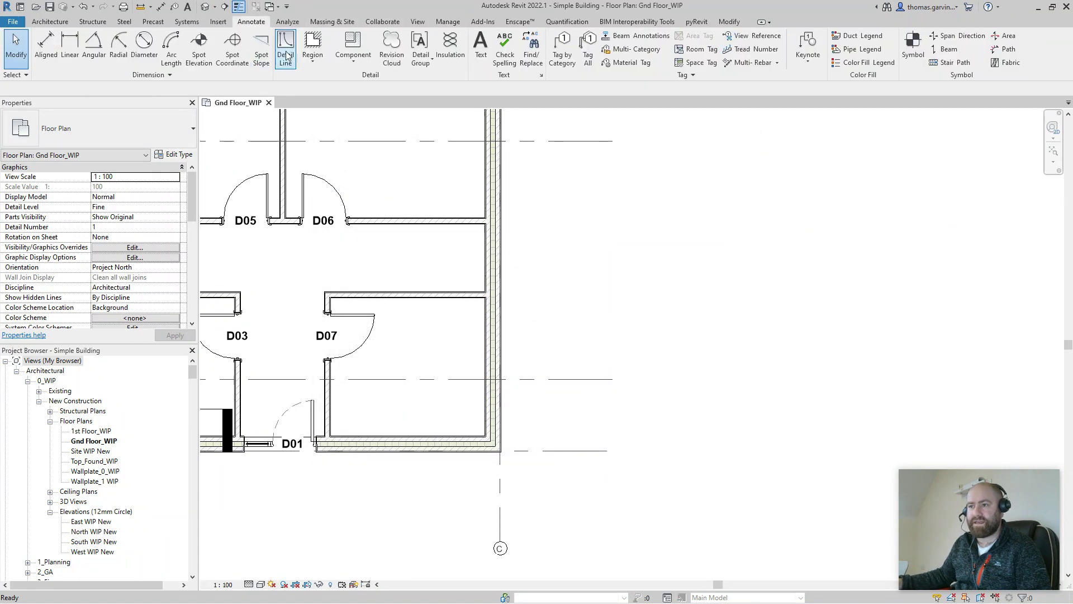
{"action": "left_click", "coordinate": [287, 46]}
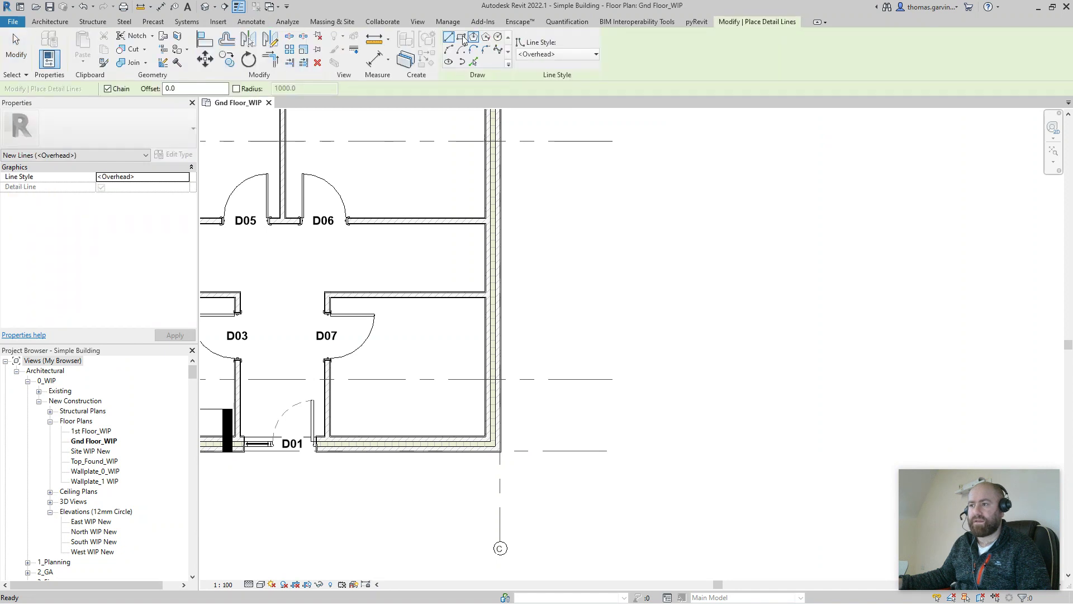
{"action": "left_click", "coordinate": [536, 54]}
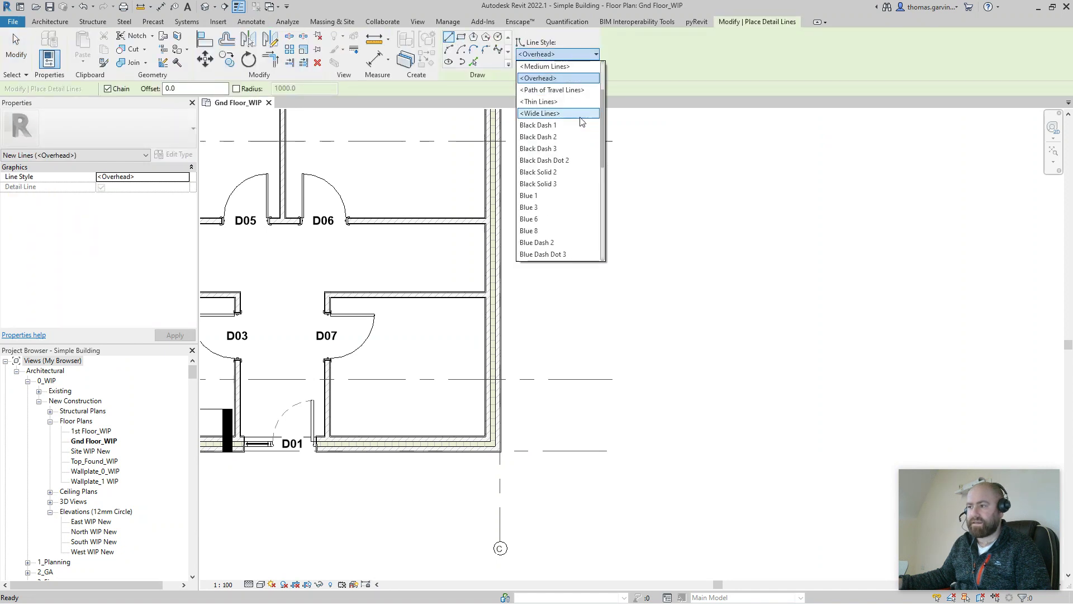
{"action": "scroll", "coordinate": [570, 134], "scroll_direction": "down", "scroll_amount": 10}
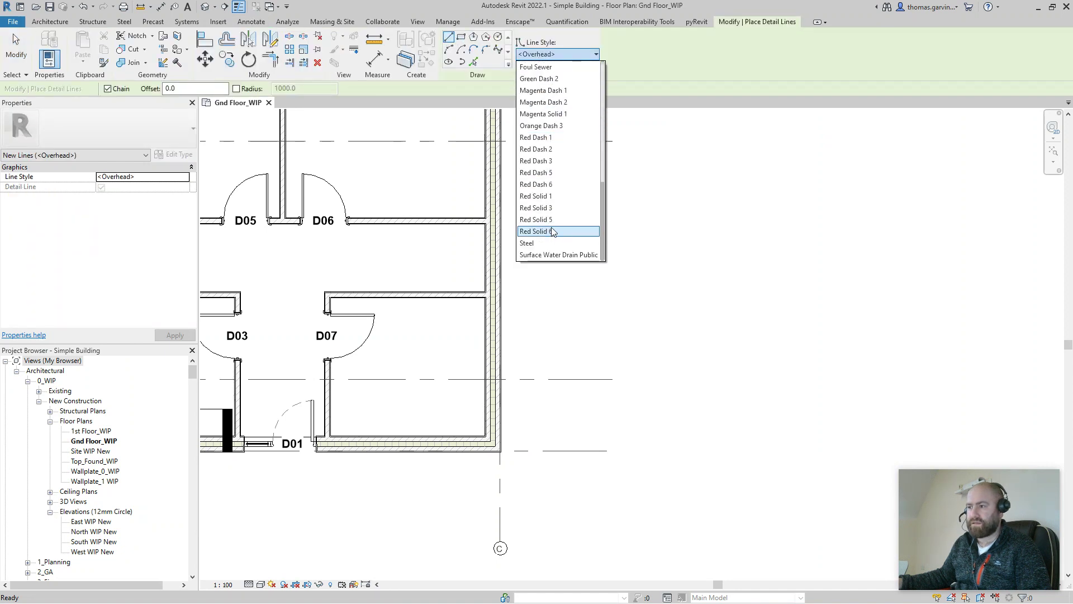
{"action": "left_click", "coordinate": [558, 126]}
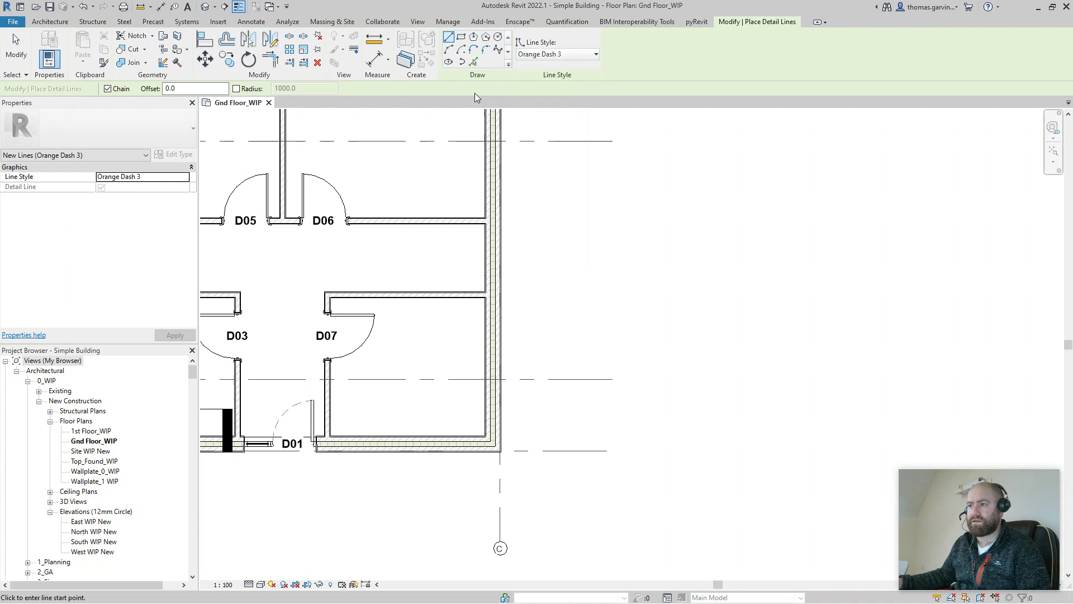
{"action": "left_click", "coordinate": [606, 282]}
{"action": "left_click", "coordinate": [704, 279]}
{"action": "key", "text": "Escape"}
{"action": "key", "text": "Escape"}
{"action": "scroll", "coordinate": [668, 311], "scroll_direction": "up", "scroll_amount": 1}
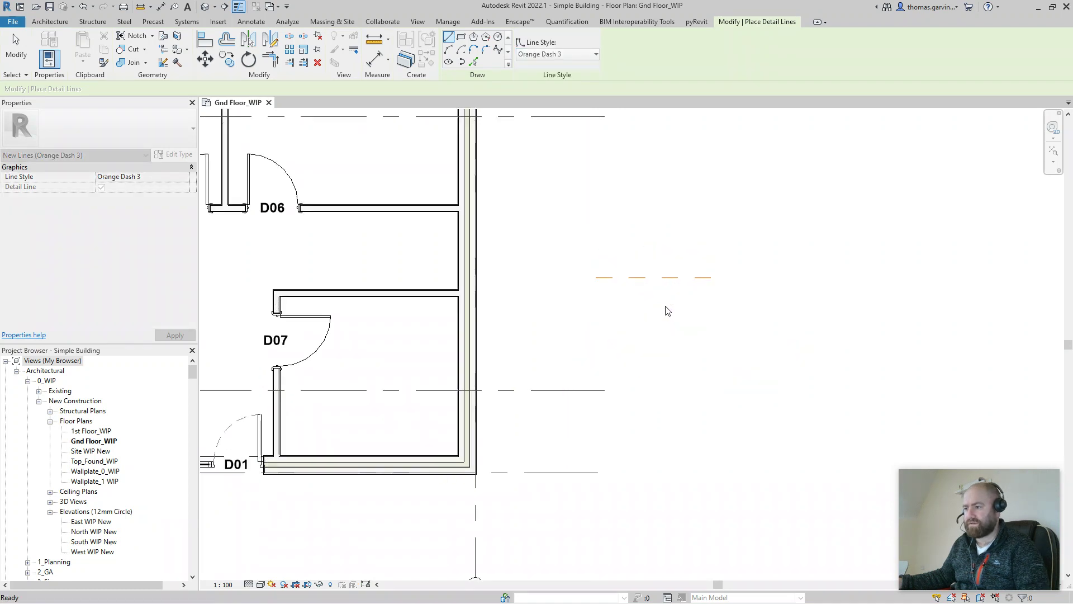
{"action": "scroll", "coordinate": [665, 307], "scroll_direction": "up", "scroll_amount": 4}
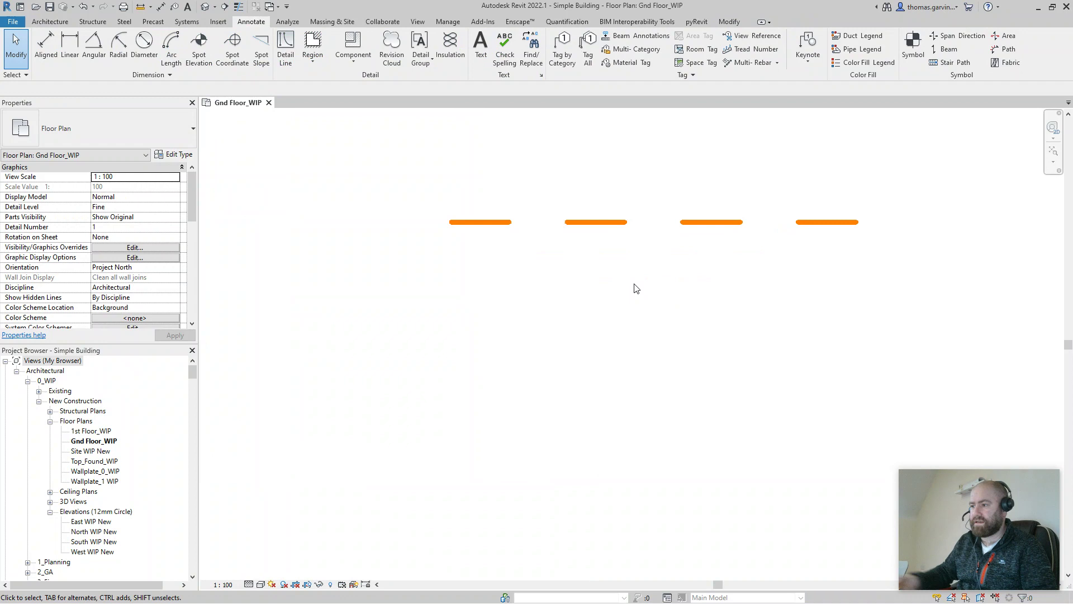
{"action": "middle_click_drag", "start_coordinate": [629, 297], "coordinate": [510, 374]}
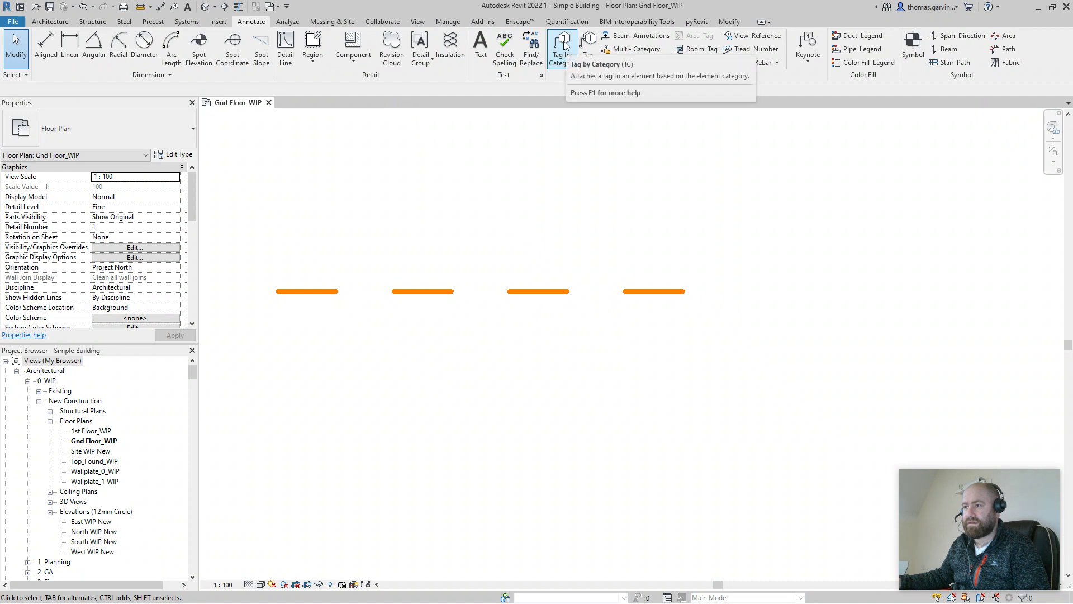
{"action": "left_click", "coordinate": [636, 50]}
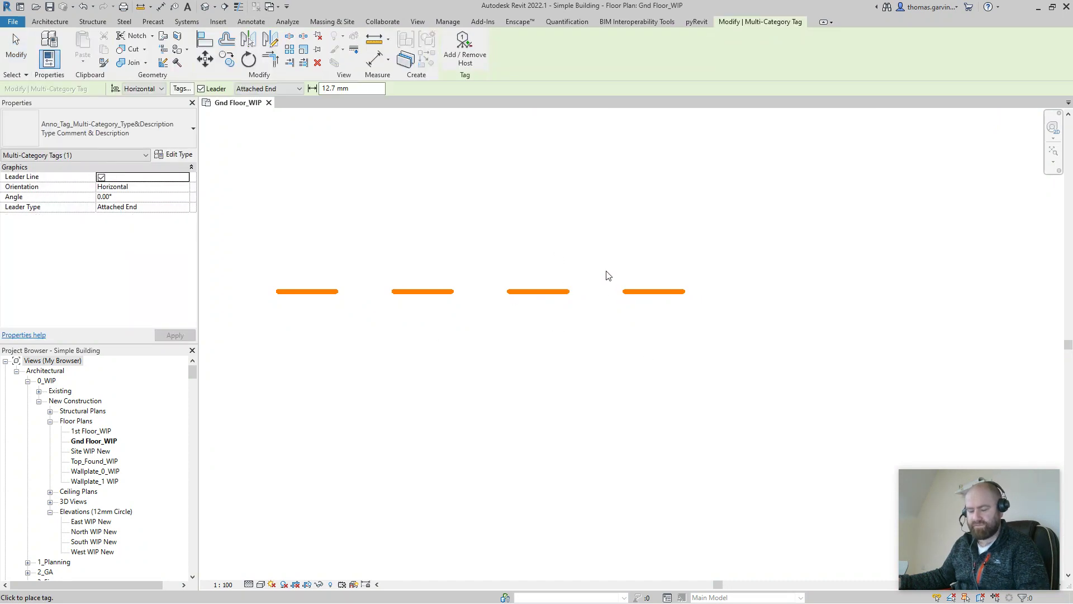
{"action": "key", "text": "Escape"}
{"action": "scroll", "coordinate": [673, 249], "scroll_direction": "down", "scroll_amount": 2}
{"action": "middle_click_drag", "start_coordinate": [534, 280], "coordinate": [613, 309]}
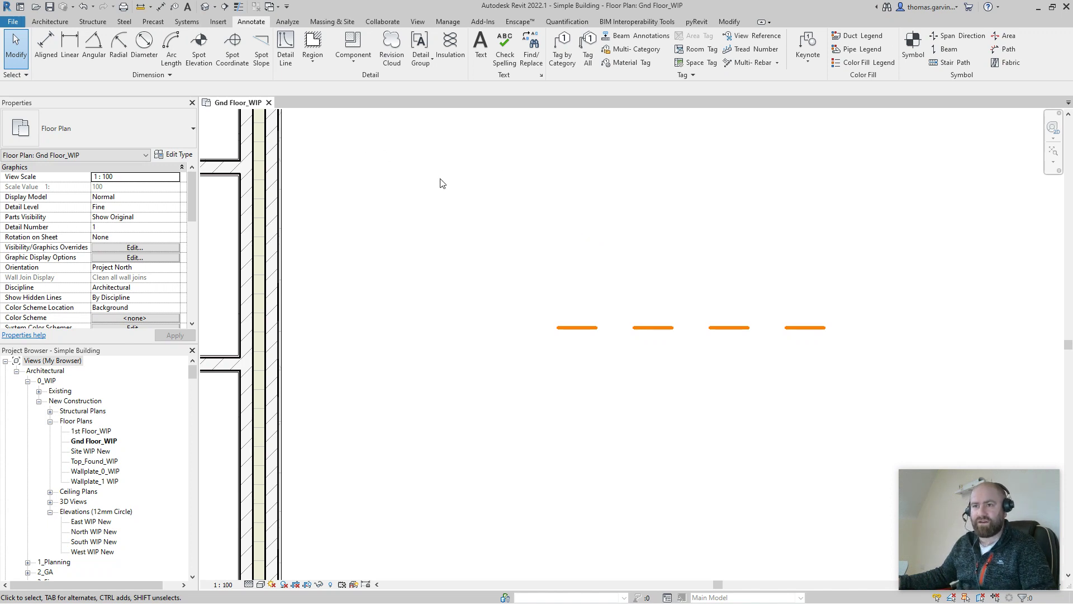
Step: Create a new family from the Metric Detail Item line based.rft template
{"action": "left_click", "coordinate": [15, 23]}
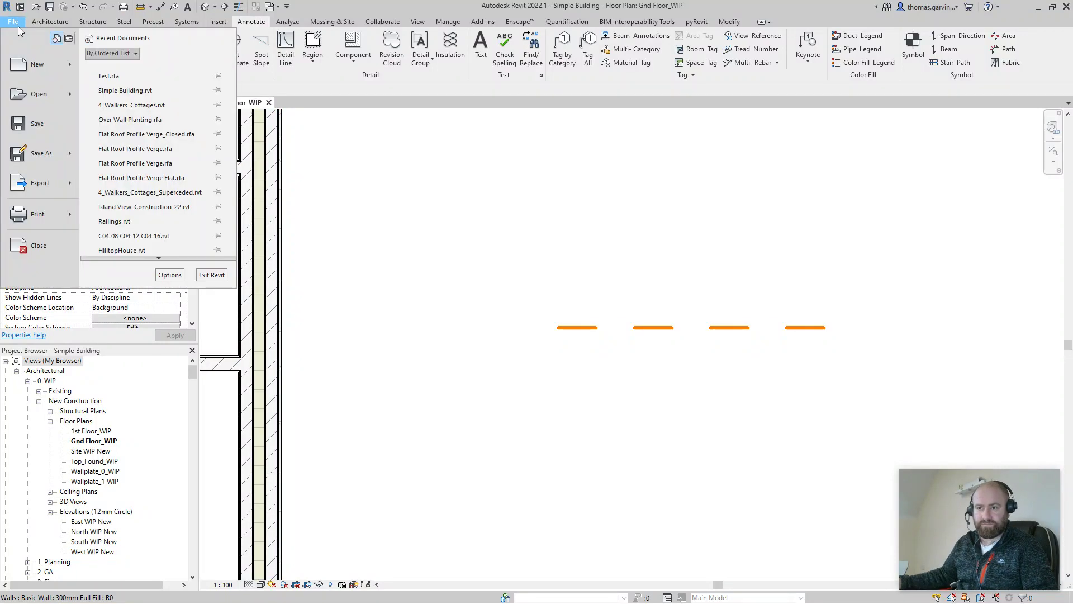
{"action": "mouse_move", "coordinate": [72, 68]}
{"action": "left_click", "coordinate": [129, 100]}
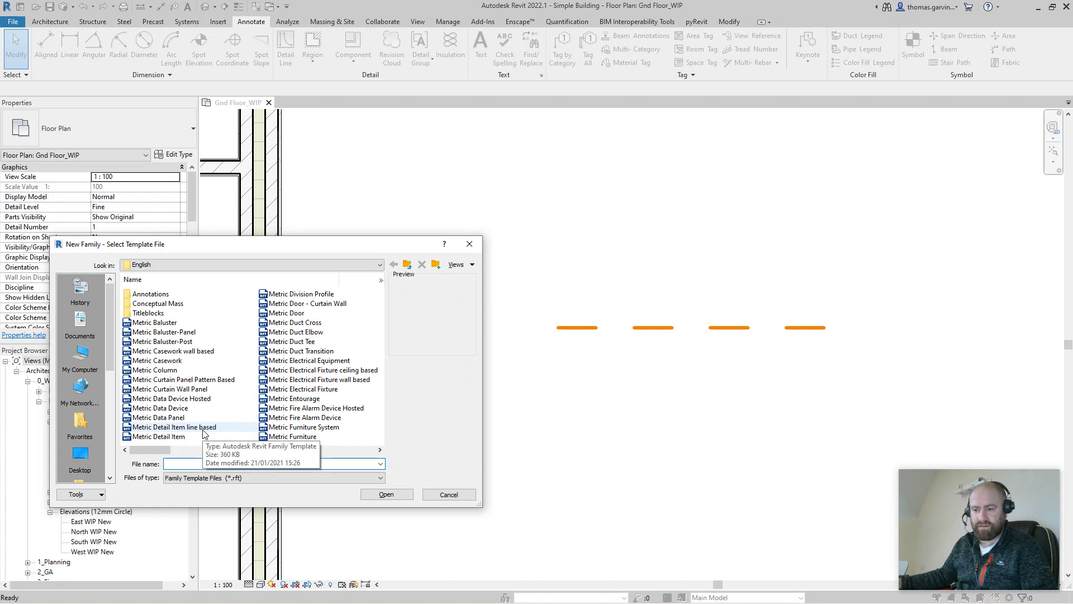
{"action": "left_click", "coordinate": [203, 428]}
{"action": "left_click", "coordinate": [388, 495]}
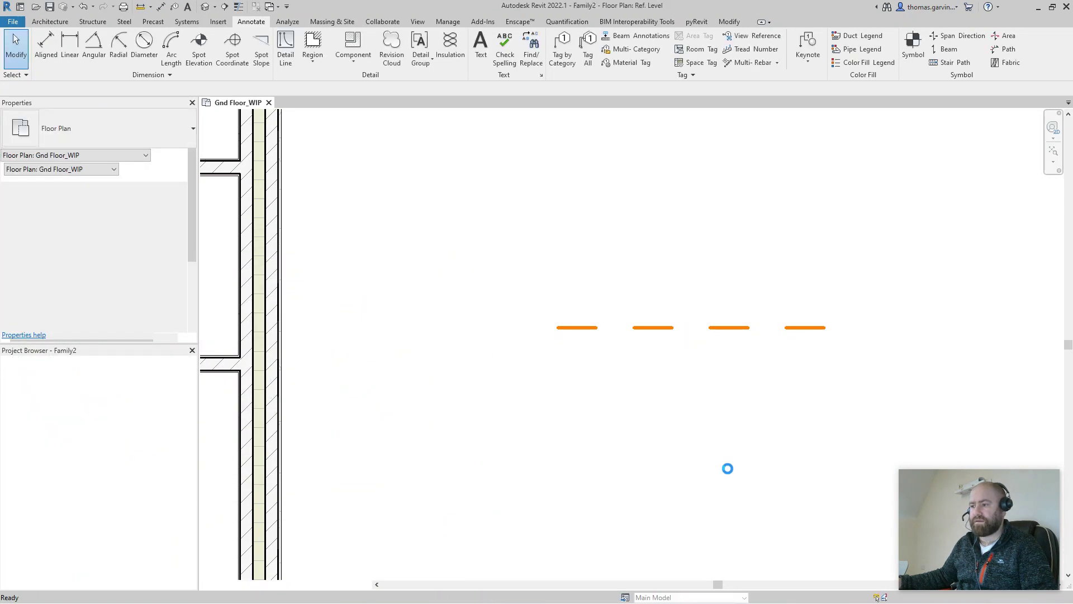
Step: Add a new Detail Items subcategory named 'Orange Dash 3' in Object Styles
{"action": "scroll", "coordinate": [802, 369], "scroll_direction": "up", "scroll_amount": 4}
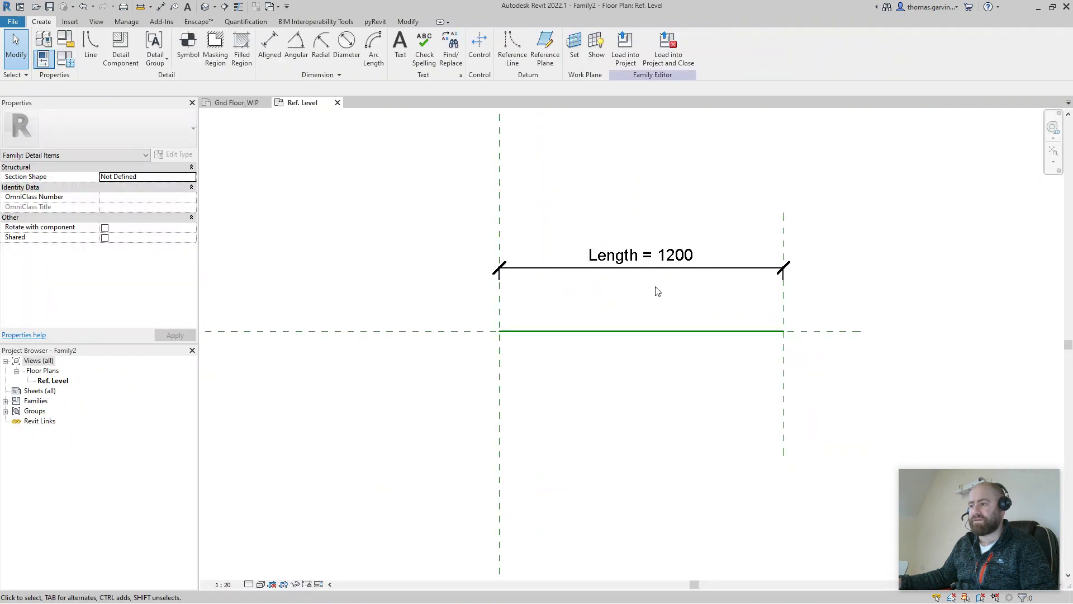
{"action": "middle_click_drag", "start_coordinate": [654, 290], "coordinate": [443, 312]}
{"action": "middle_click_drag", "start_coordinate": [396, 215], "coordinate": [461, 231]}
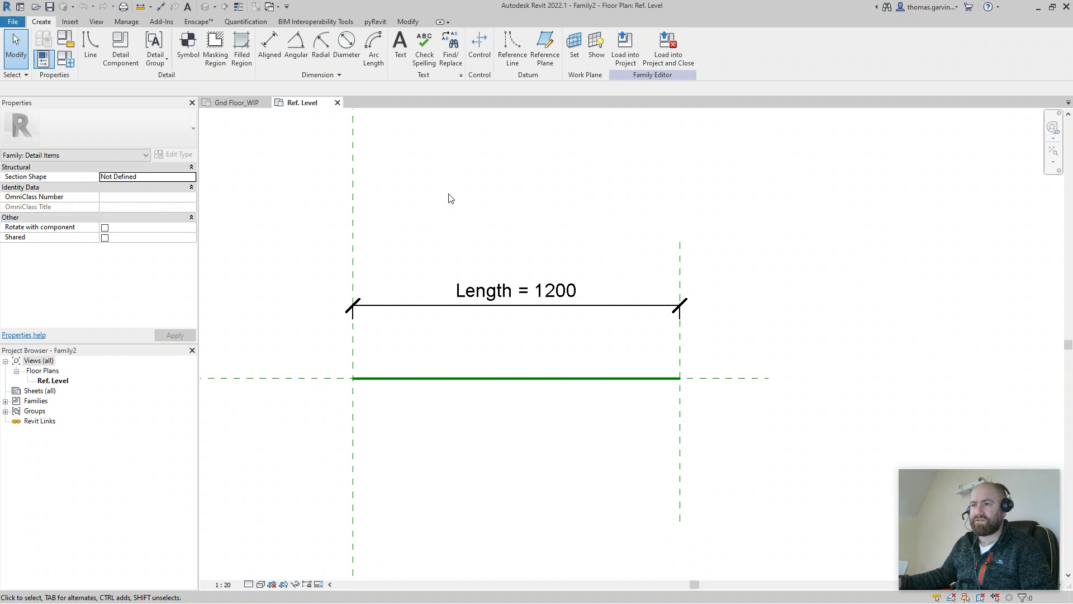
{"action": "left_click", "coordinate": [127, 25]}
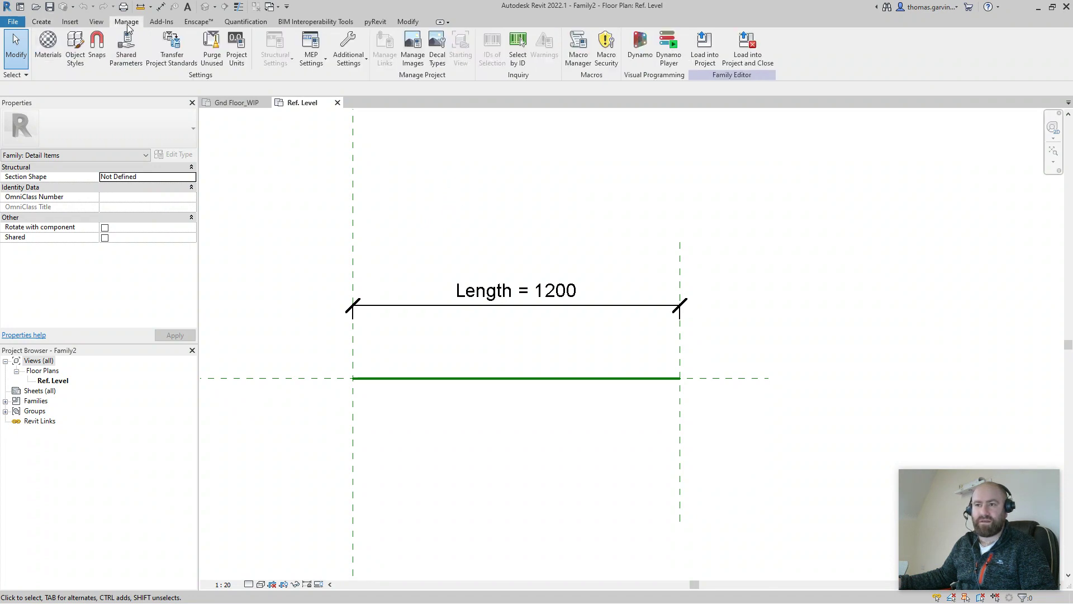
{"action": "left_click", "coordinate": [75, 56]}
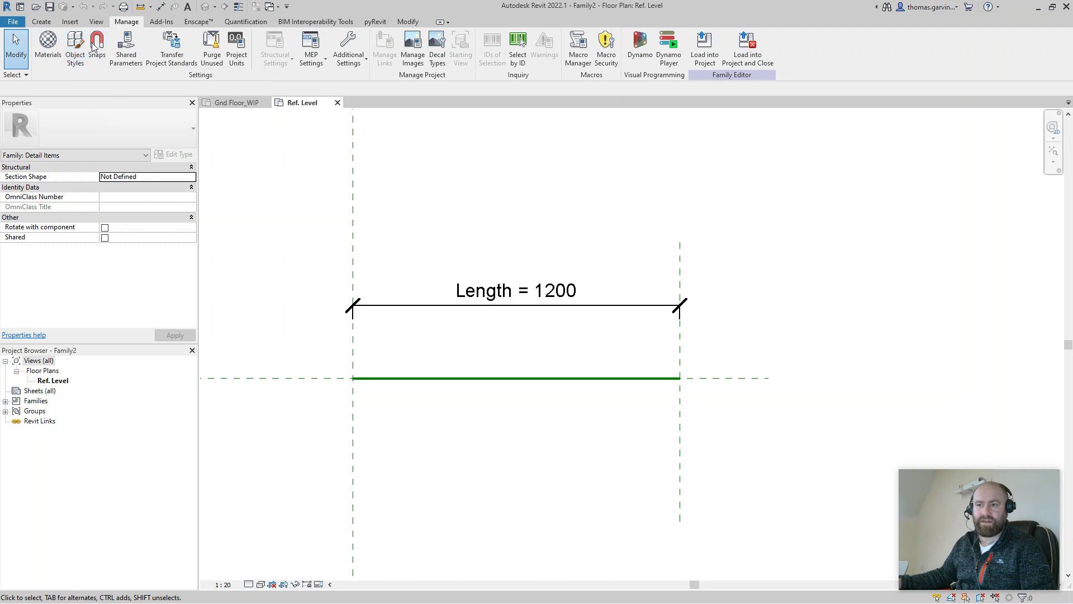
{"action": "left_click", "coordinate": [78, 54]}
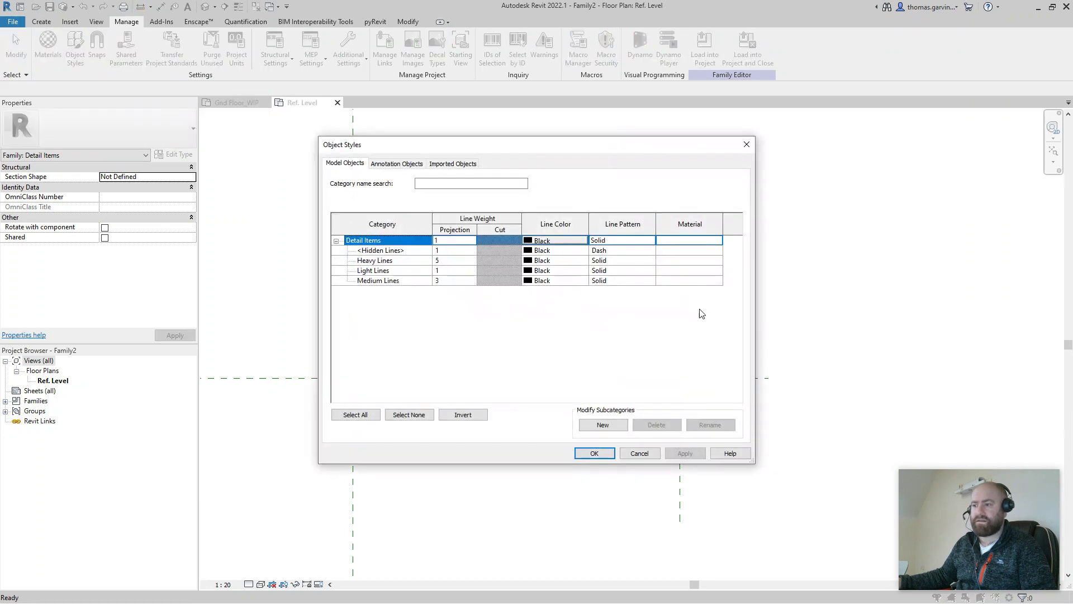
{"action": "left_click", "coordinate": [616, 428]}
{"action": "type", "text": "O"}
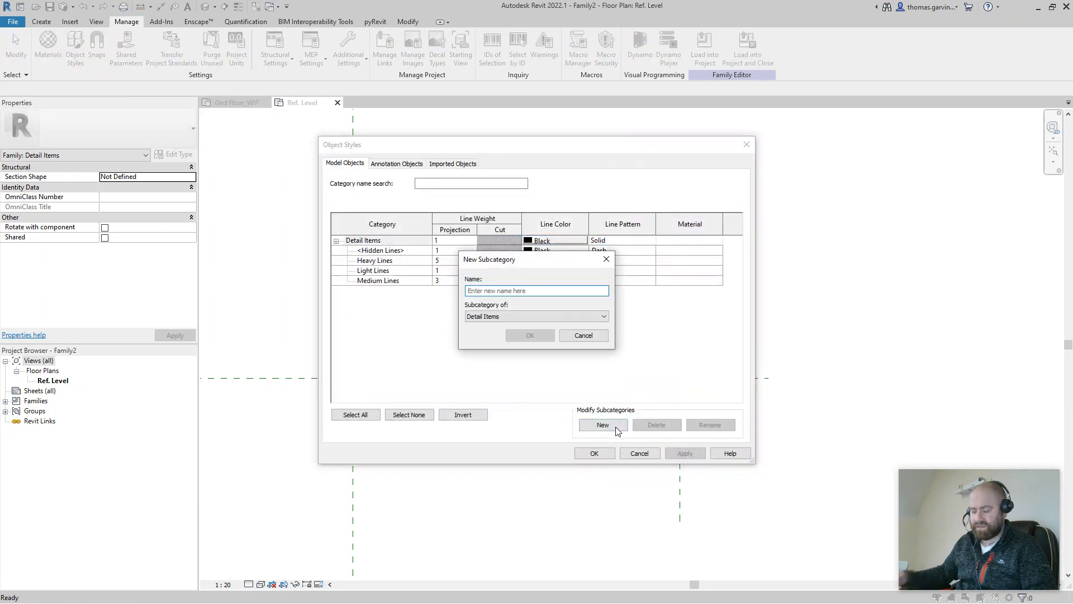
{"action": "type", "text": "range "}
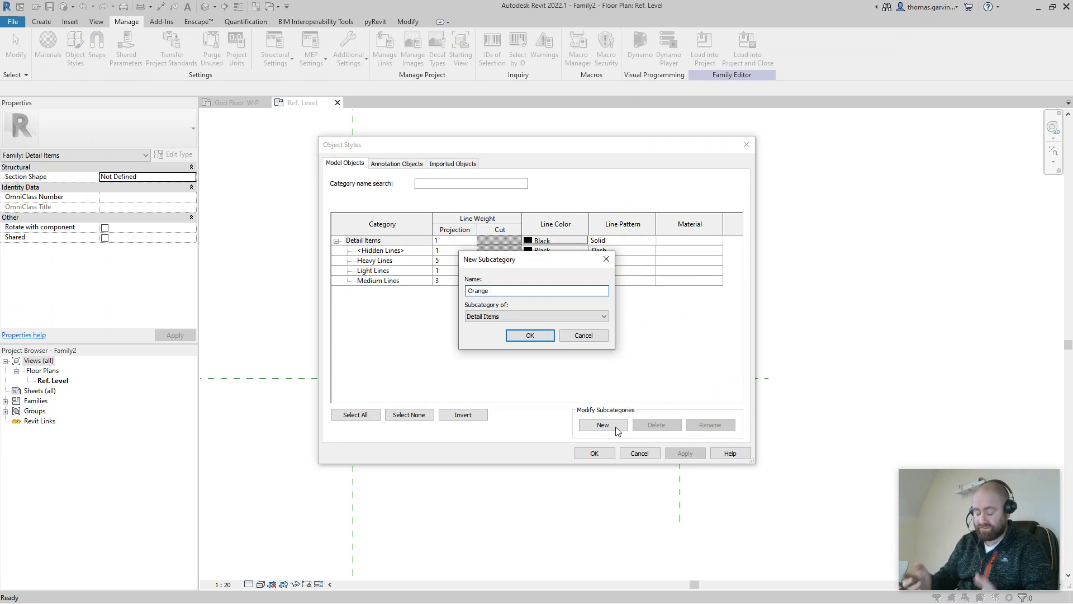
{"action": "type", "text": "D"}
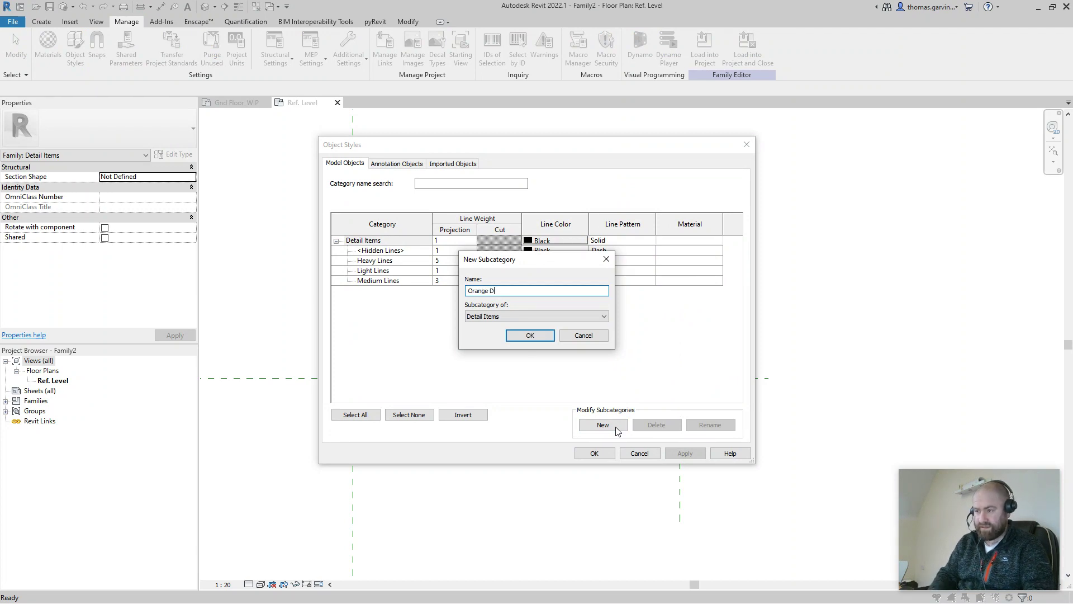
{"action": "type", "text": "ash 3"}
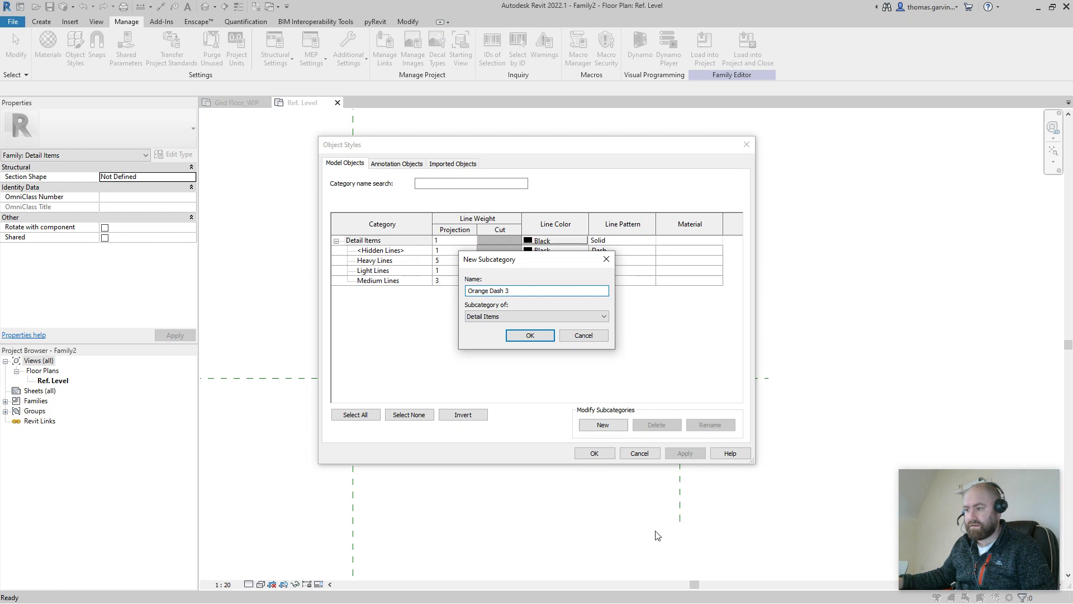
{"action": "left_click", "coordinate": [529, 336]}
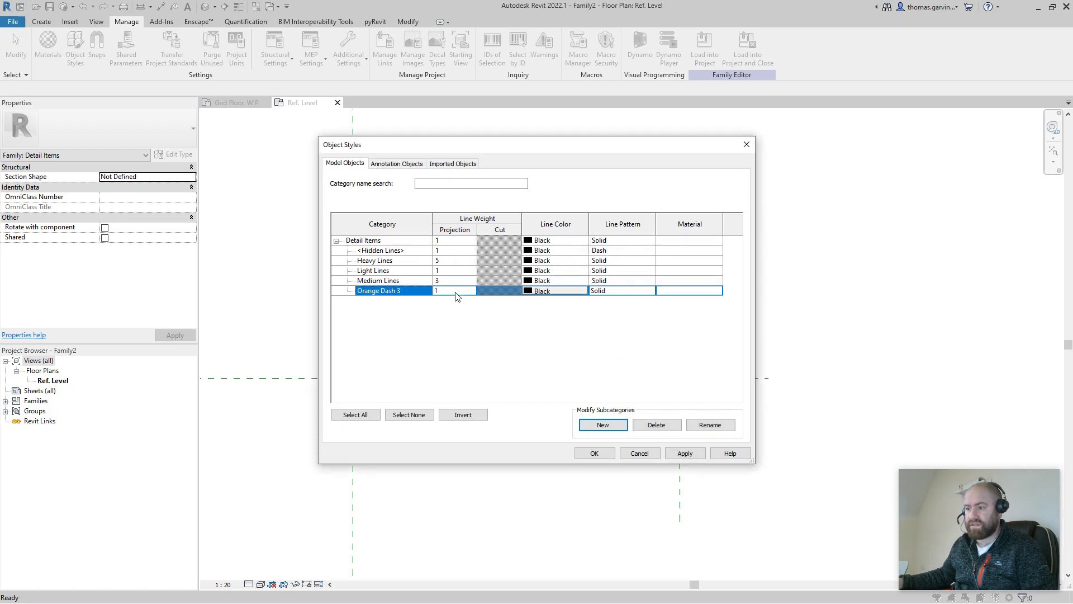
Step: Give Orange Dash 3 projection weight 3, orange RGB 255-128-000 colour and a Dash pattern
{"action": "left_click", "coordinate": [456, 296]}
{"action": "left_click", "coordinate": [471, 291]}
{"action": "left_click", "coordinate": [454, 304]}
{"action": "left_click", "coordinate": [565, 290]}
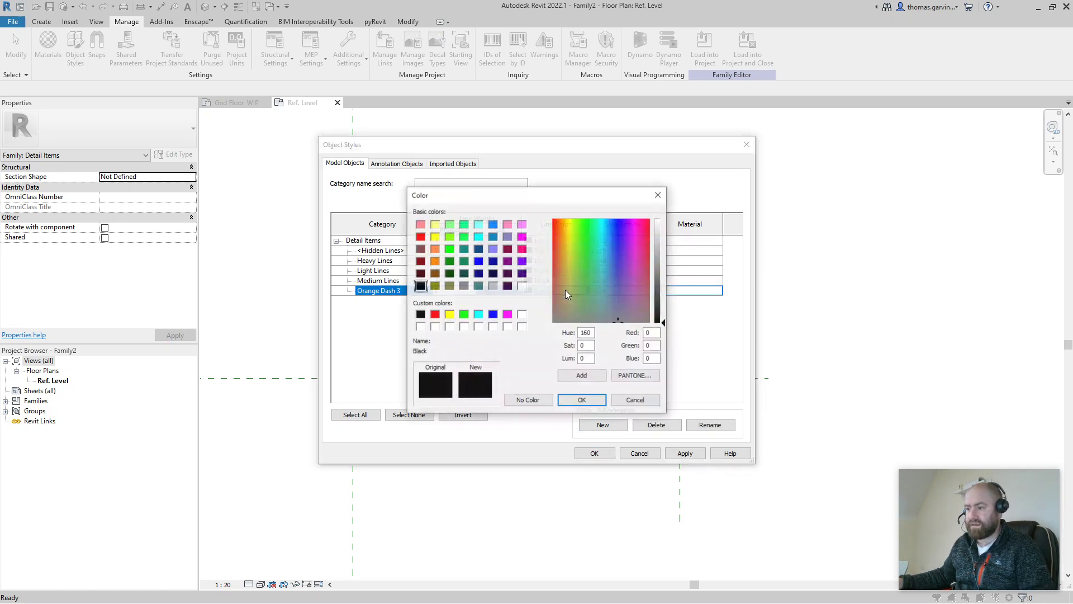
{"action": "left_click", "coordinate": [435, 261]}
{"action": "left_click", "coordinate": [581, 401]}
{"action": "left_click", "coordinate": [638, 291]}
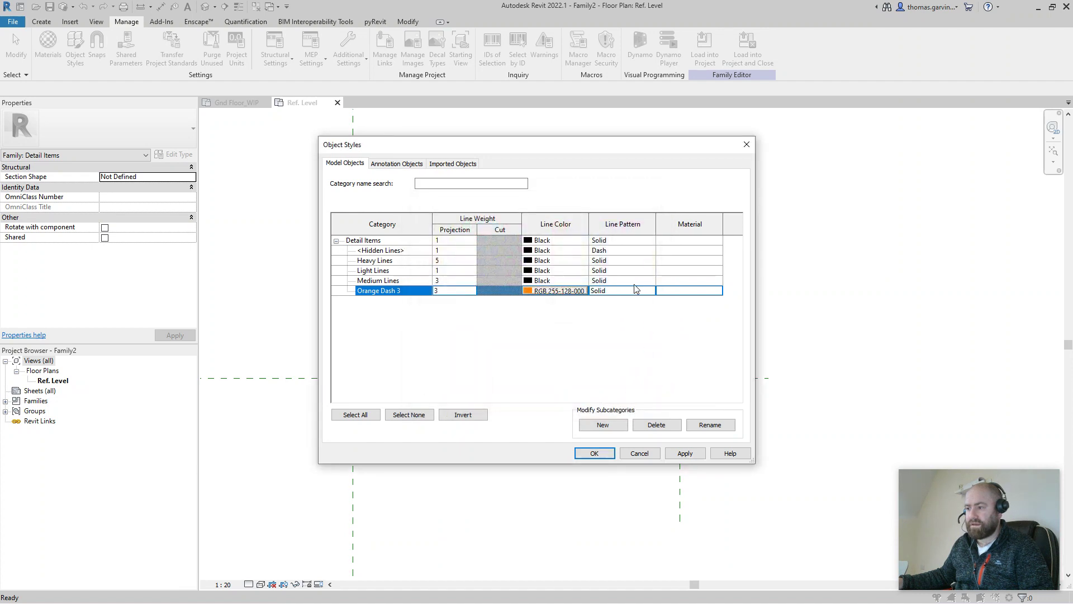
{"action": "left_click", "coordinate": [650, 291]}
{"action": "left_click", "coordinate": [598, 325]}
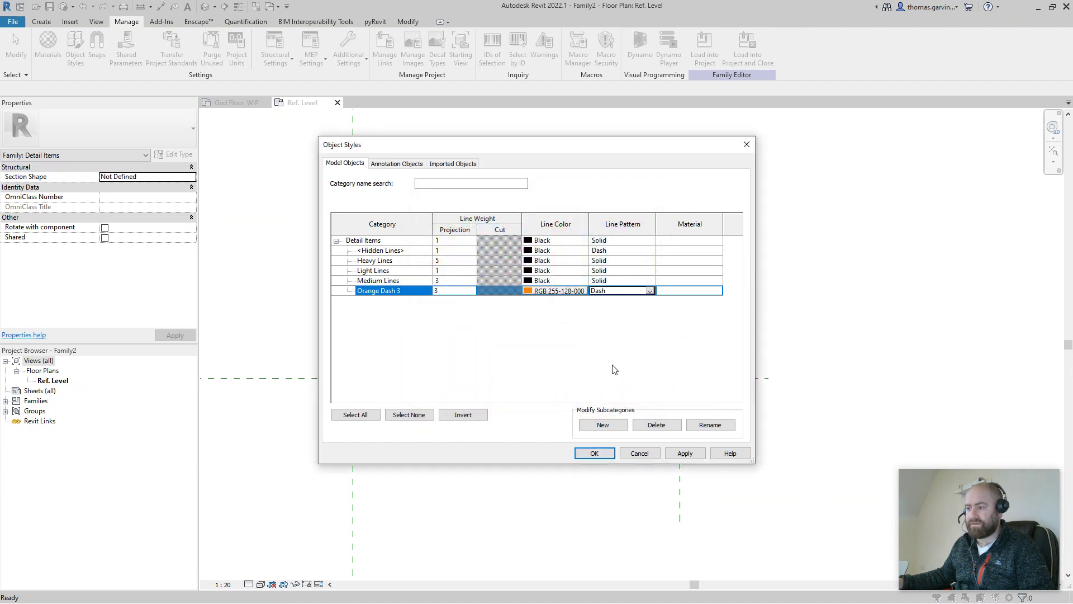
{"action": "left_click", "coordinate": [595, 454]}
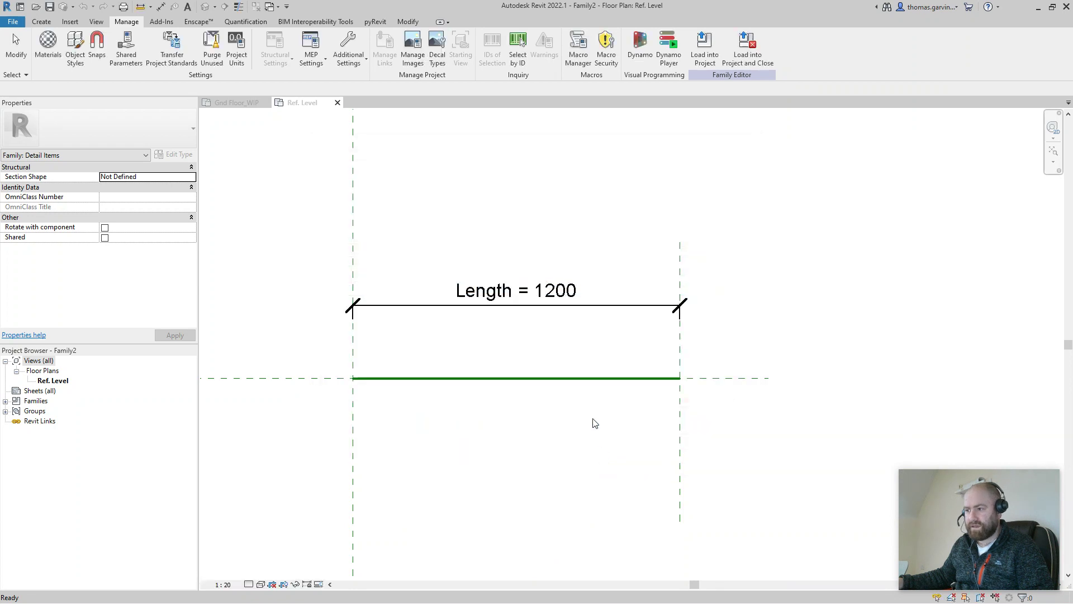
Step: Draw a horizontal Orange Dash 3 subcategory line above the Length = 1200 dimension
{"action": "left_click", "coordinate": [40, 23]}
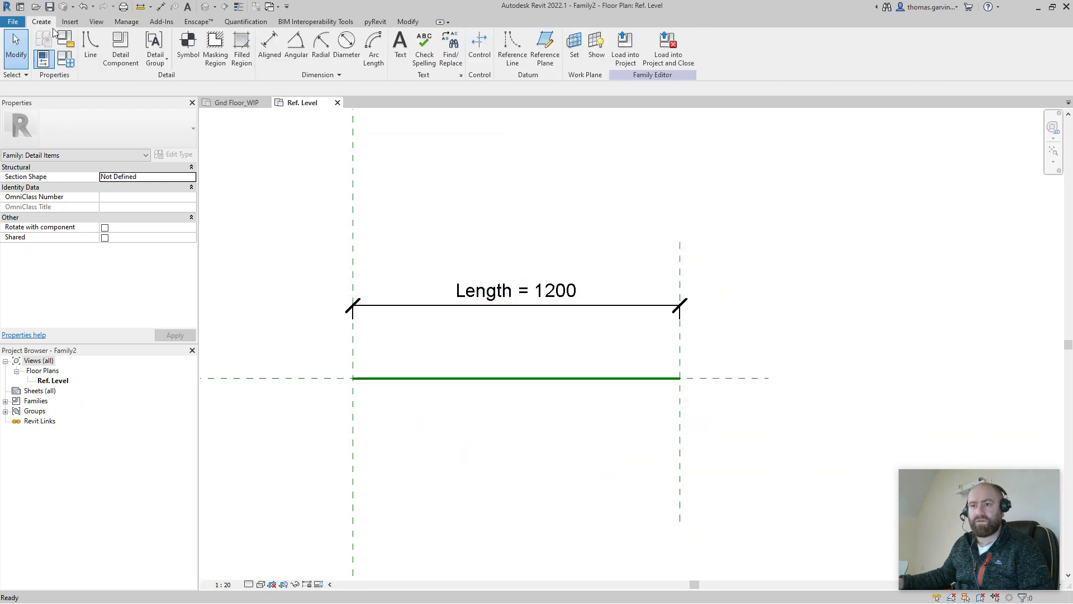
{"action": "left_click", "coordinate": [90, 44]}
{"action": "left_click", "coordinate": [514, 54]}
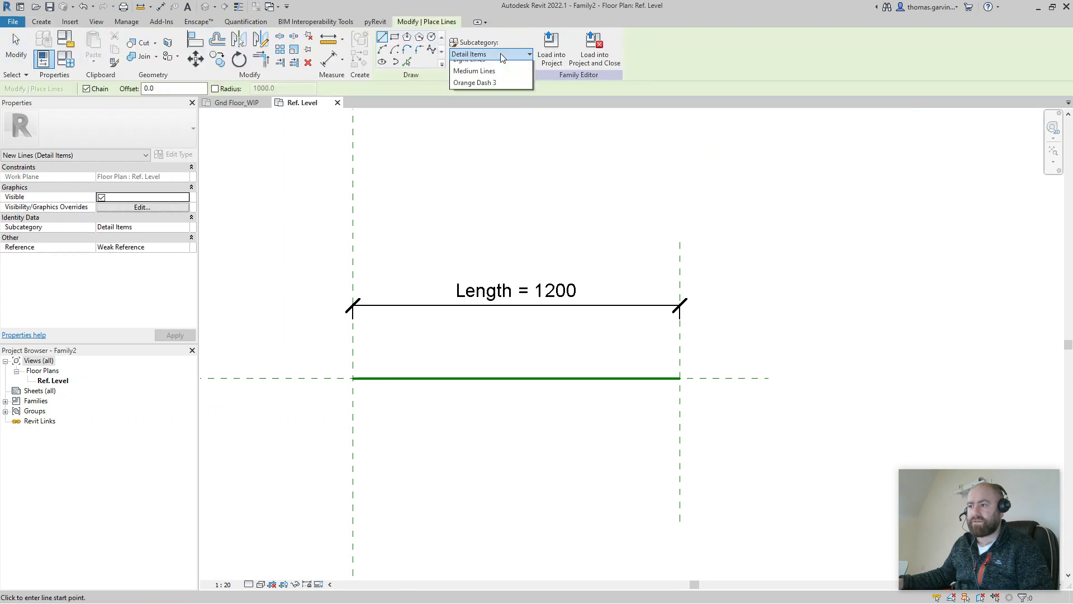
{"action": "left_click", "coordinate": [513, 138]}
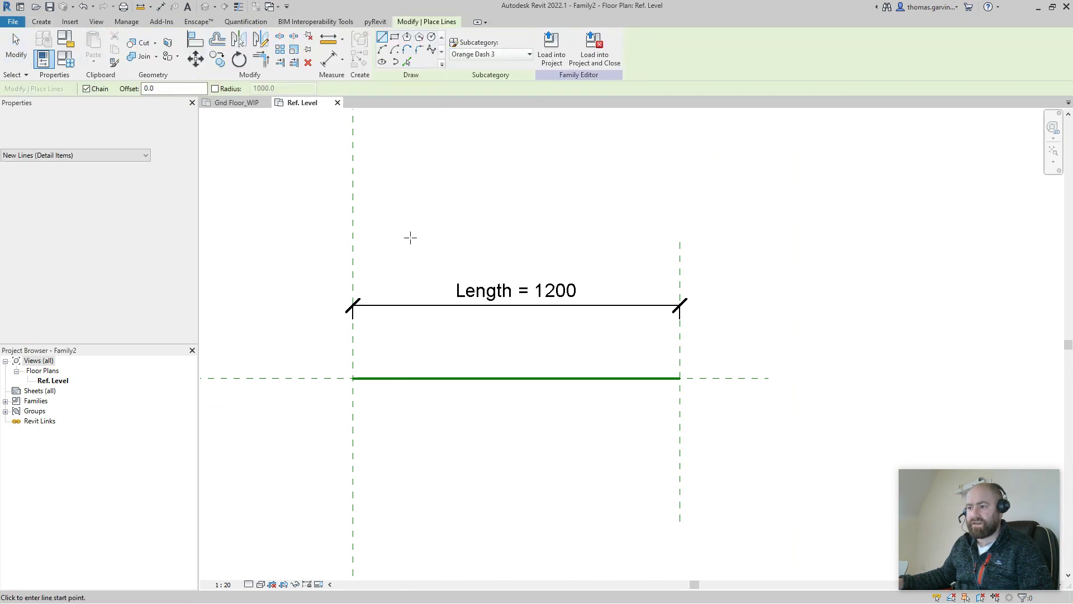
{"action": "left_click", "coordinate": [394, 234]}
{"action": "left_click", "coordinate": [634, 234]}
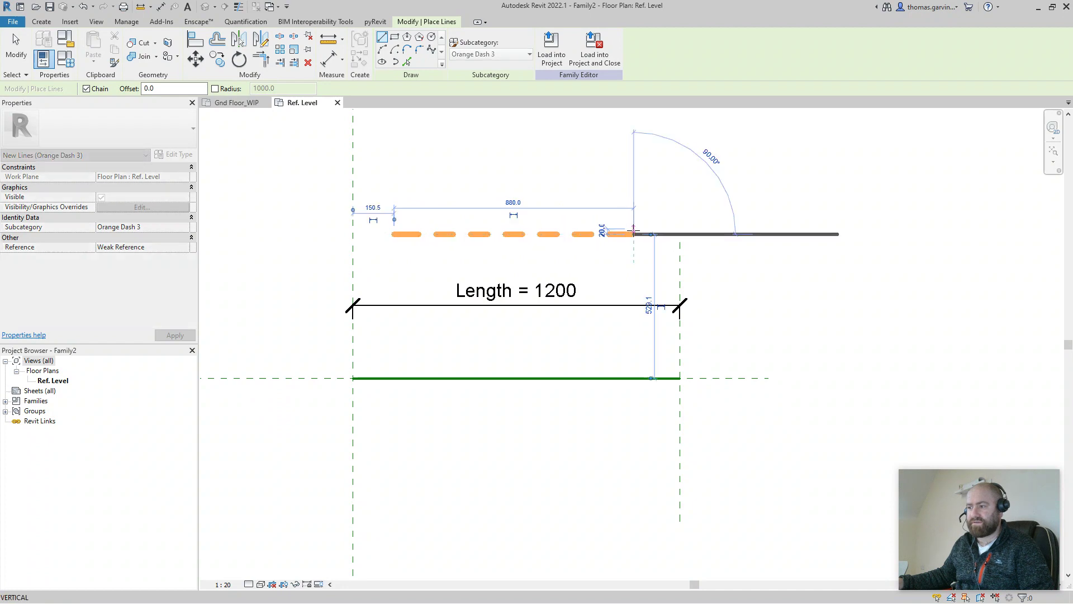
{"action": "key", "text": "Escape"}
{"action": "key", "text": "Escape"}
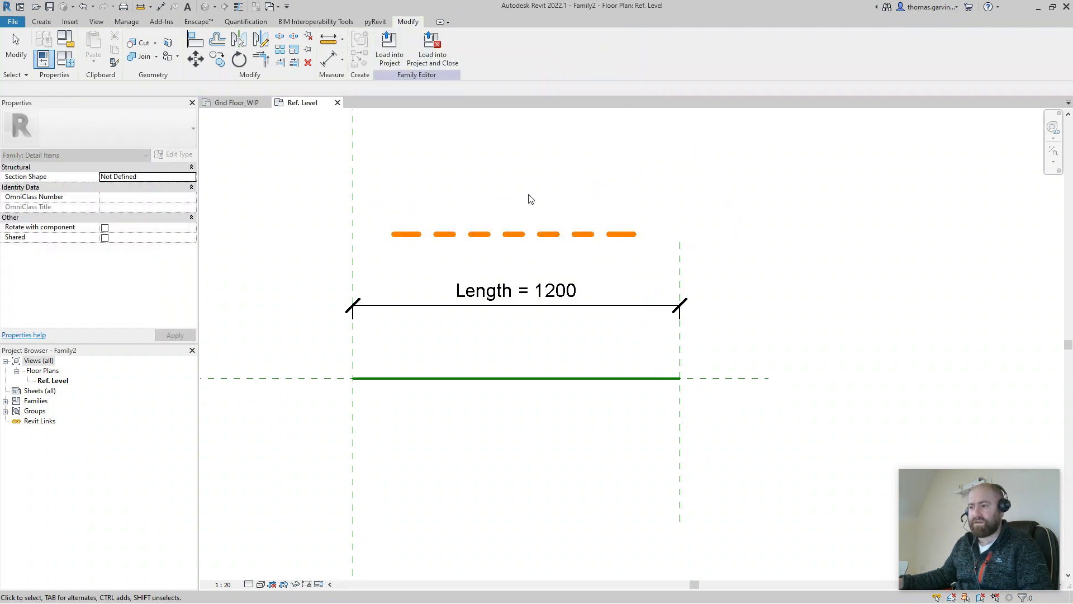
{"action": "key", "text": "ctrl"}
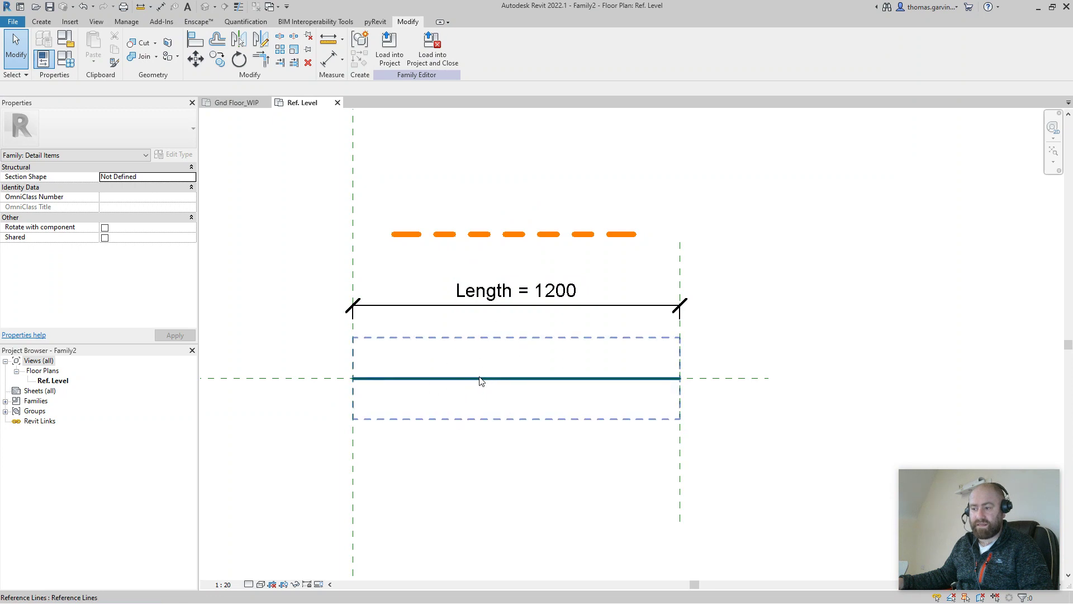
{"action": "key", "text": "ctrl"}
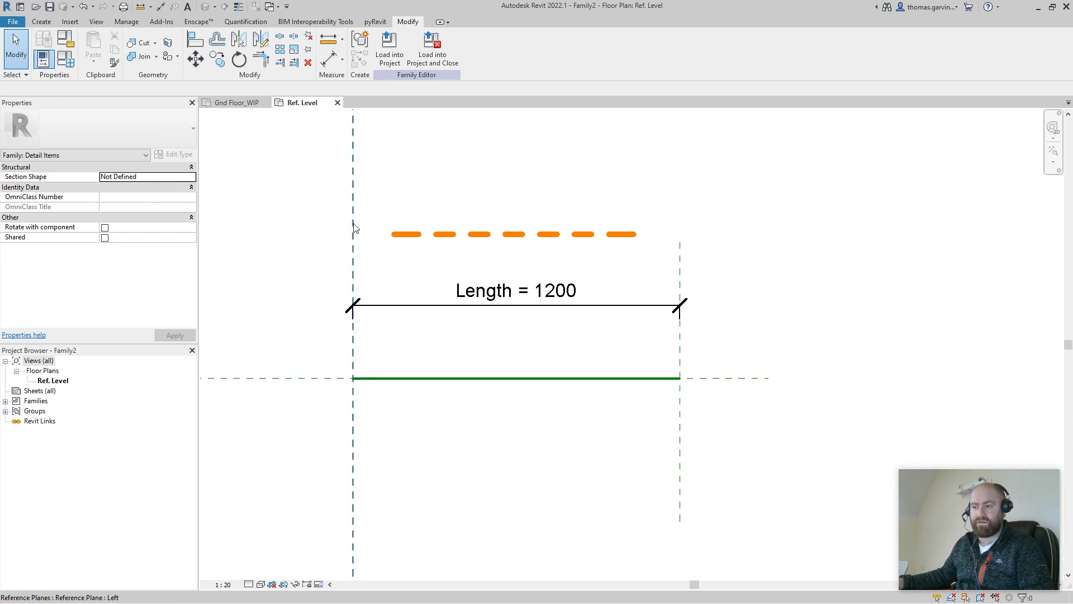
Step: Align and lock the orange line's ends to the left and right reference planes
{"action": "key", "text": "ctrl"}
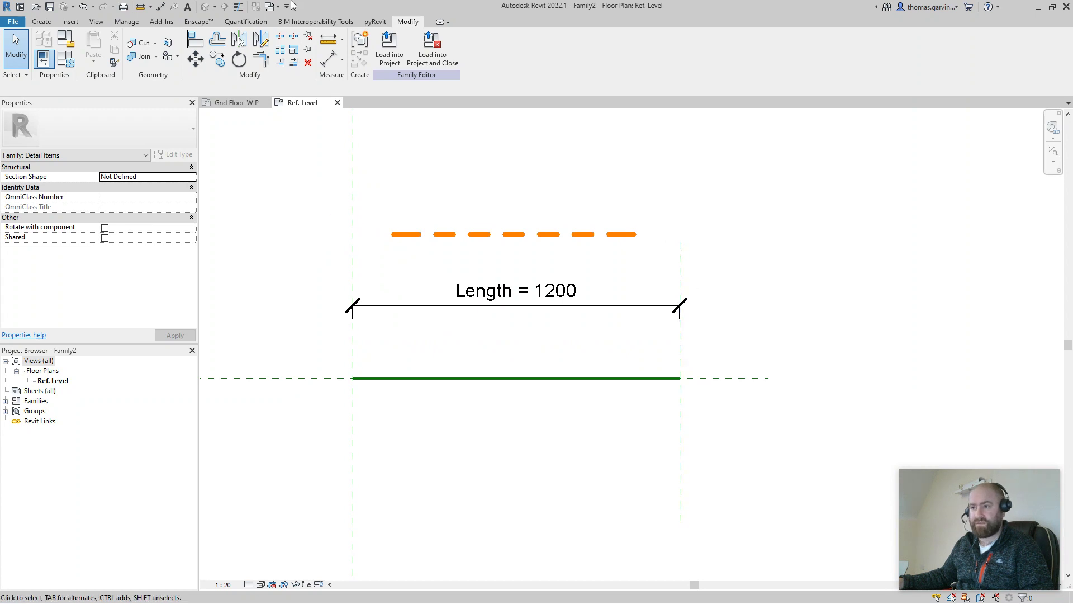
{"action": "left_click", "coordinate": [195, 39]}
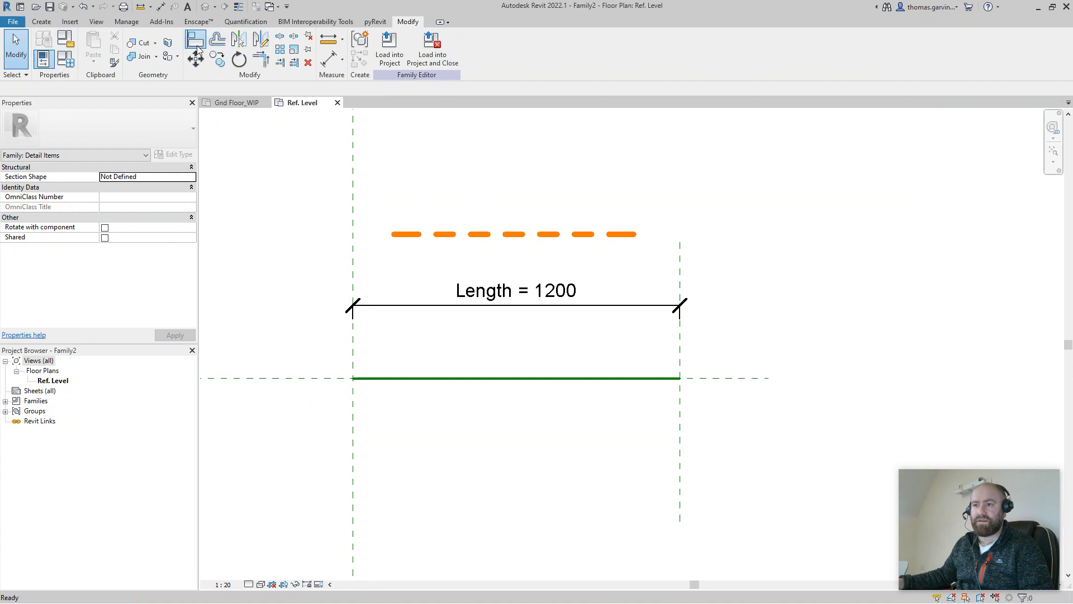
{"action": "left_click", "coordinate": [392, 58]}
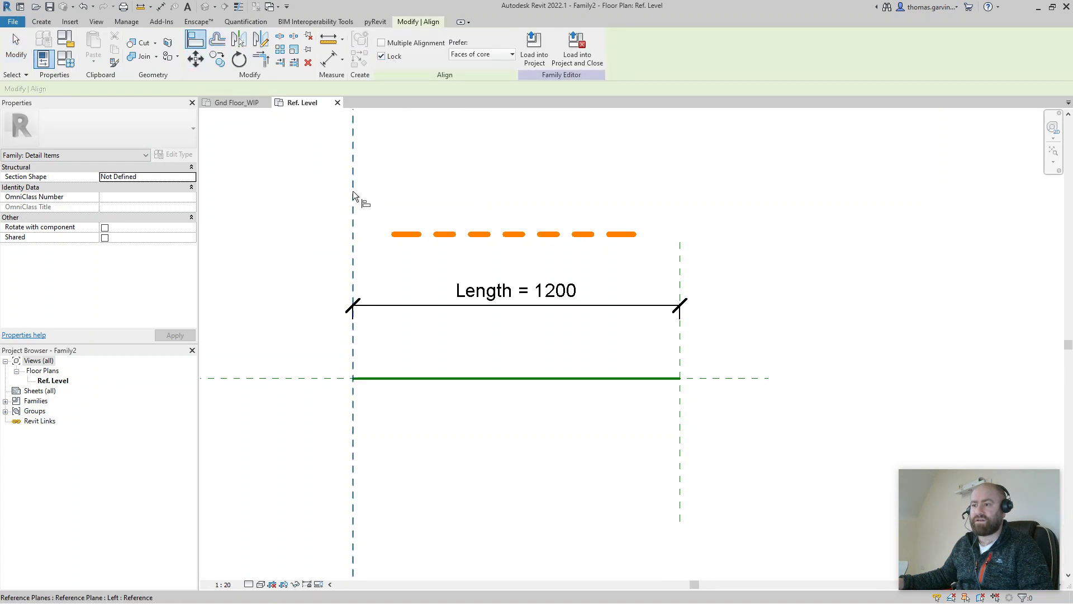
{"action": "left_click", "coordinate": [352, 222]}
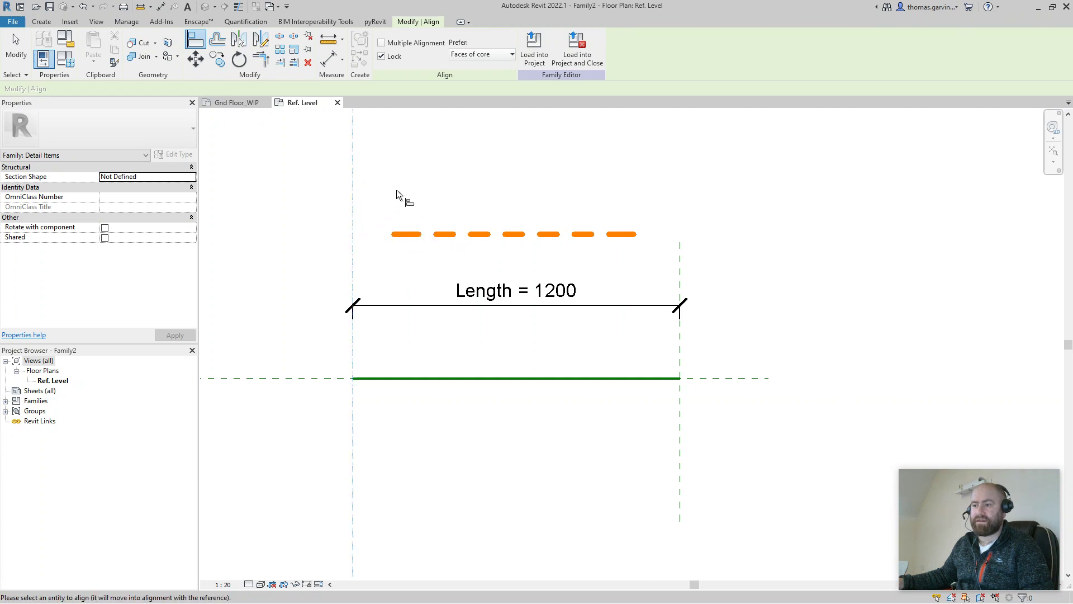
{"action": "left_click", "coordinate": [394, 234]}
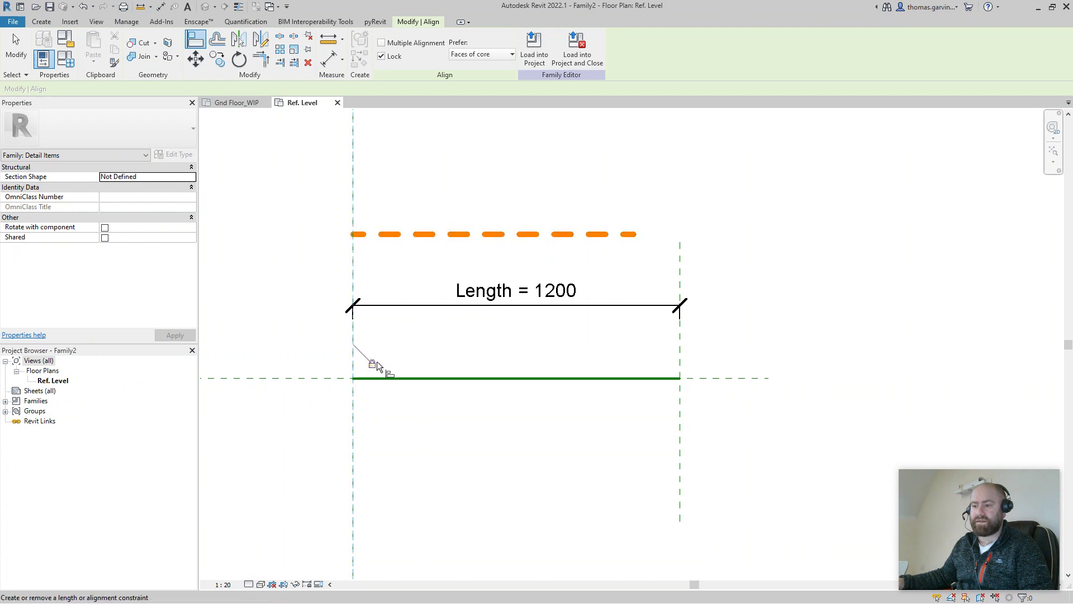
{"action": "left_click", "coordinate": [679, 264]}
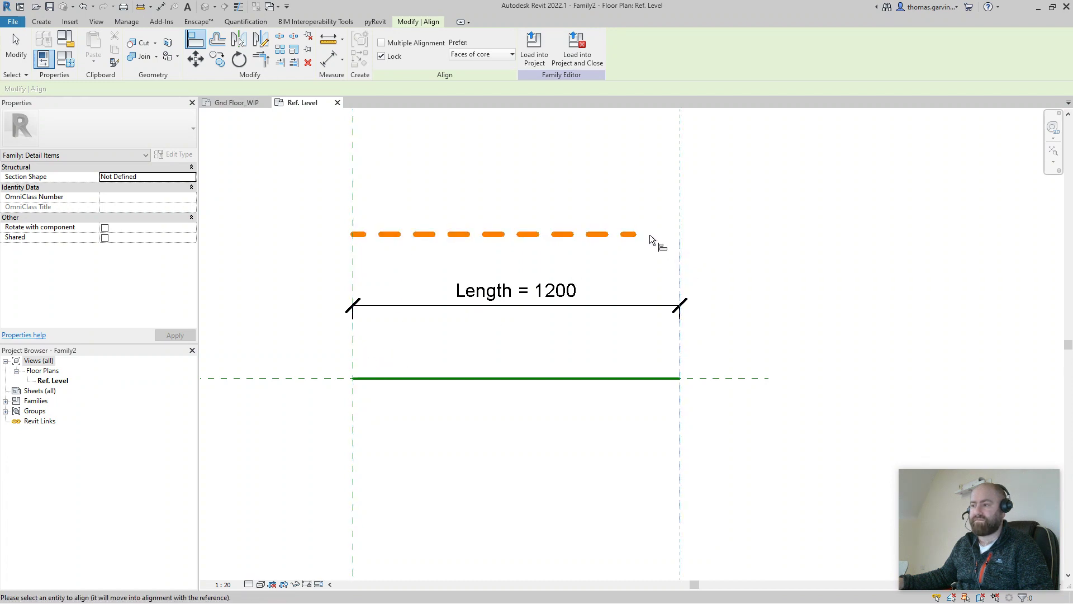
{"action": "left_click", "coordinate": [637, 235]}
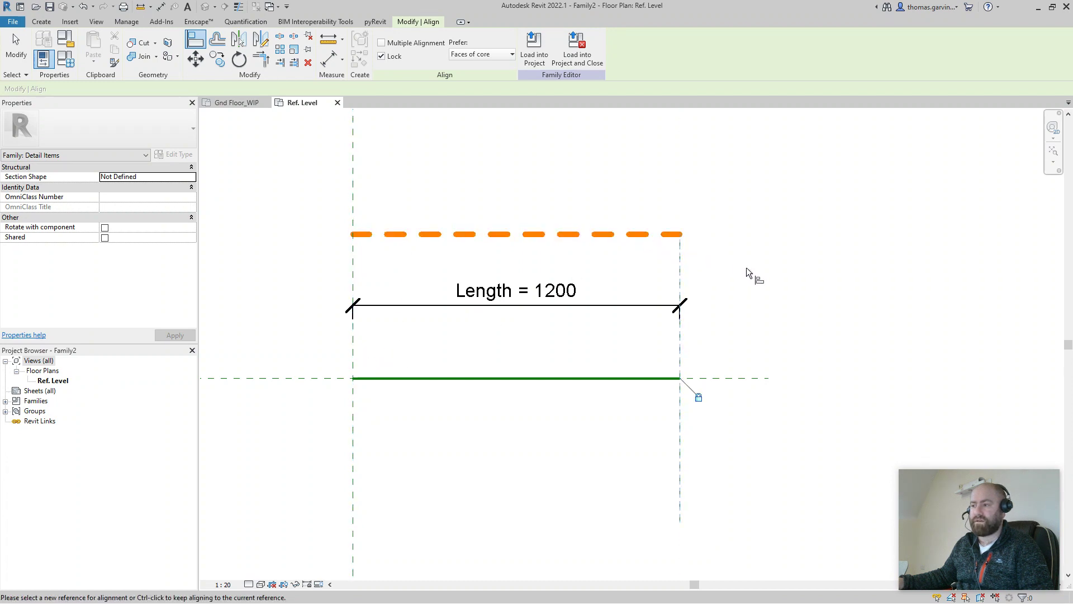
Step: Align and lock the orange line onto the horizontal reference plane
{"action": "left_click", "coordinate": [197, 39]}
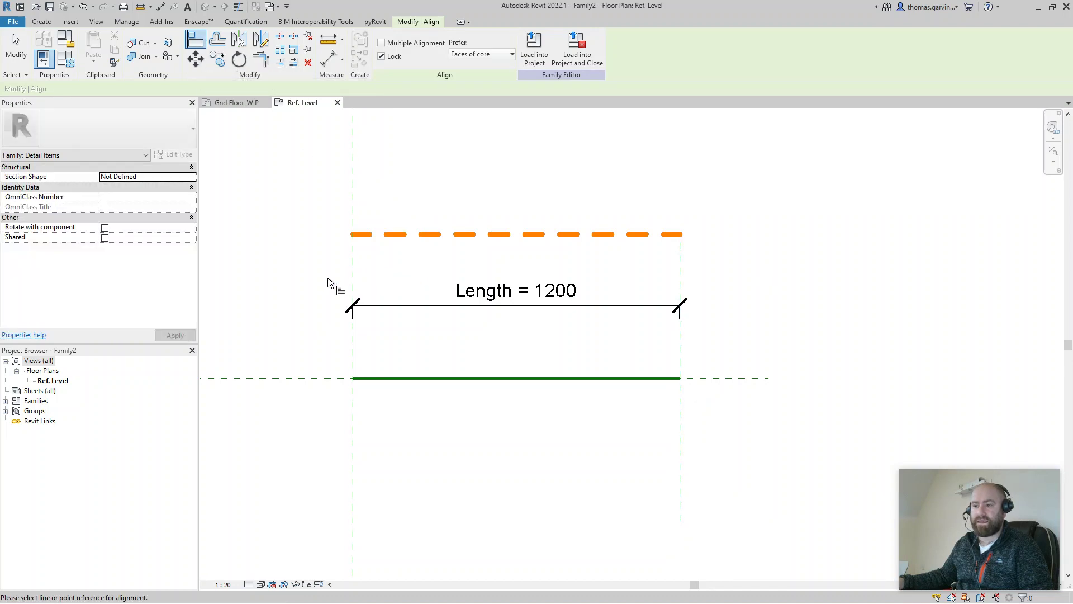
{"action": "left_click", "coordinate": [300, 378]}
{"action": "left_click", "coordinate": [444, 234]}
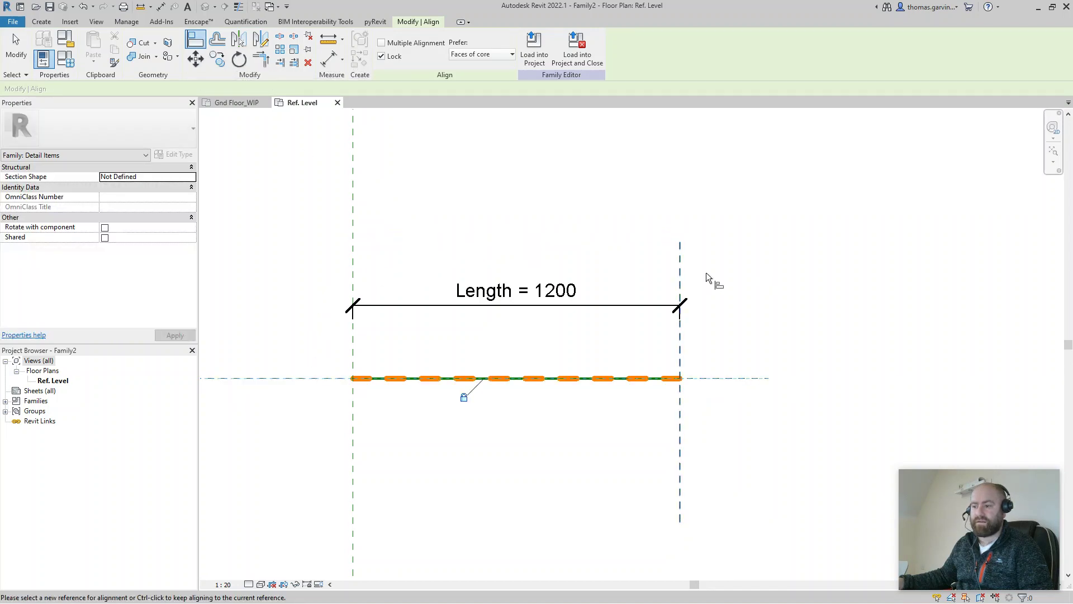
{"action": "key", "text": "Escape"}
{"action": "key", "text": "Escape"}
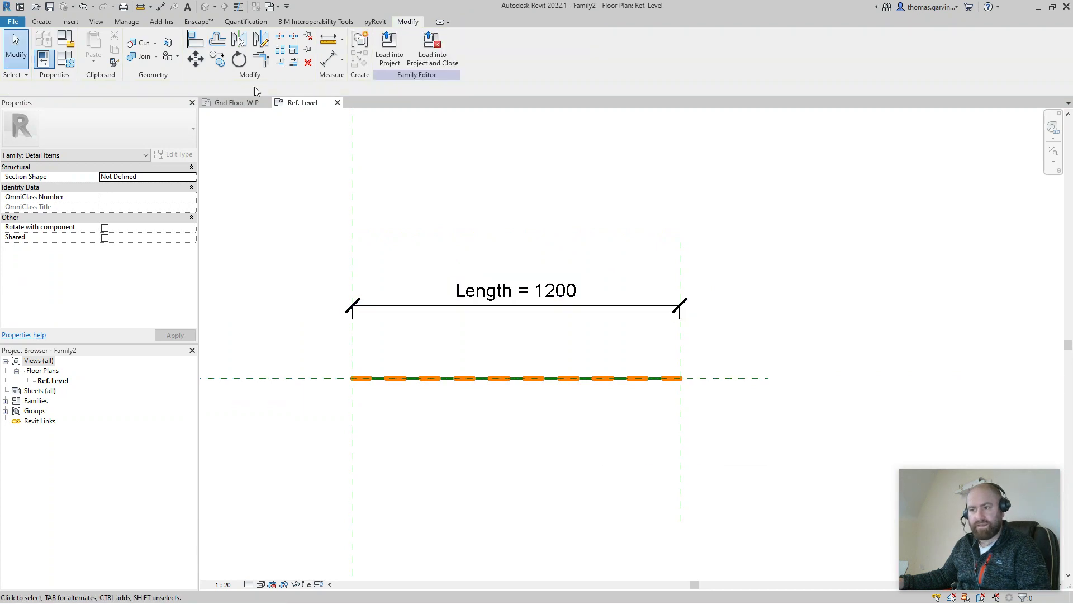
Step: Save the family as 'Dashed Orange Line 3' in the Detail Items > Line Based folder
{"action": "left_click", "coordinate": [14, 21]}
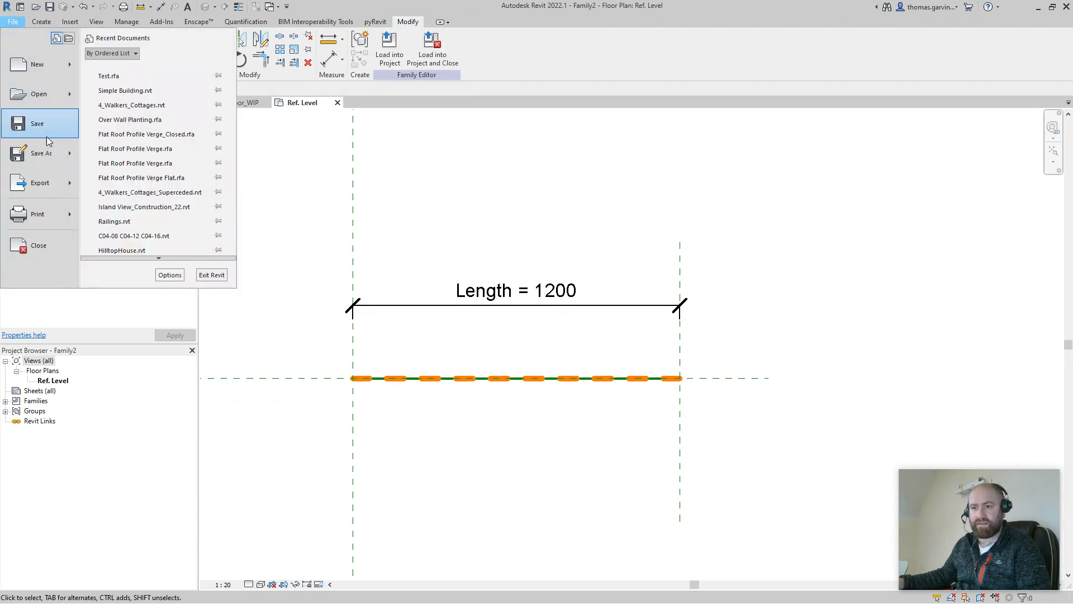
{"action": "mouse_move", "coordinate": [58, 151]}
{"action": "left_click", "coordinate": [155, 123]}
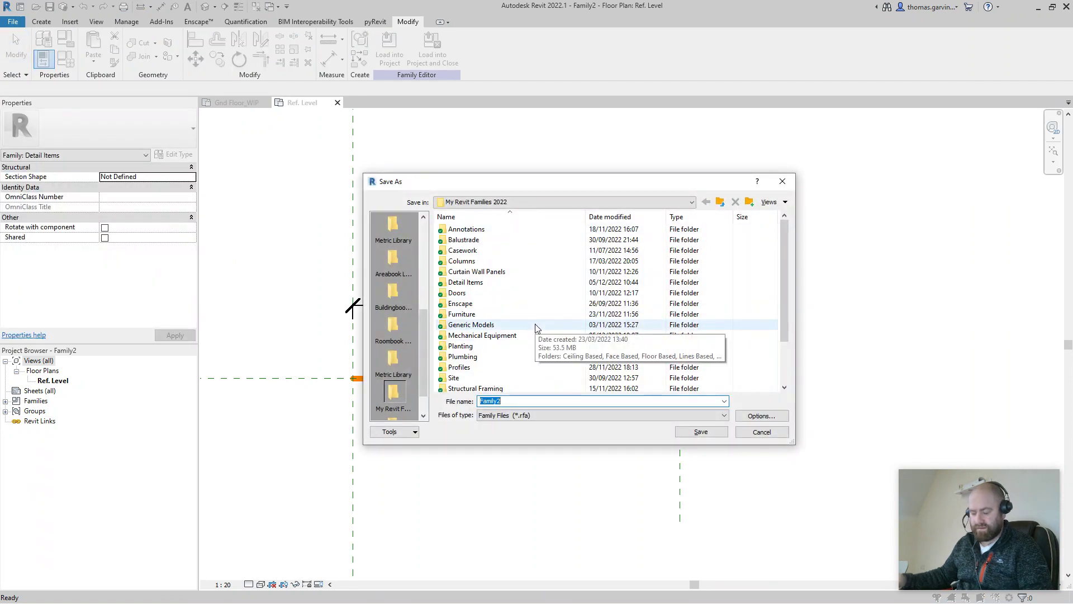
{"action": "double_click", "coordinate": [495, 282]}
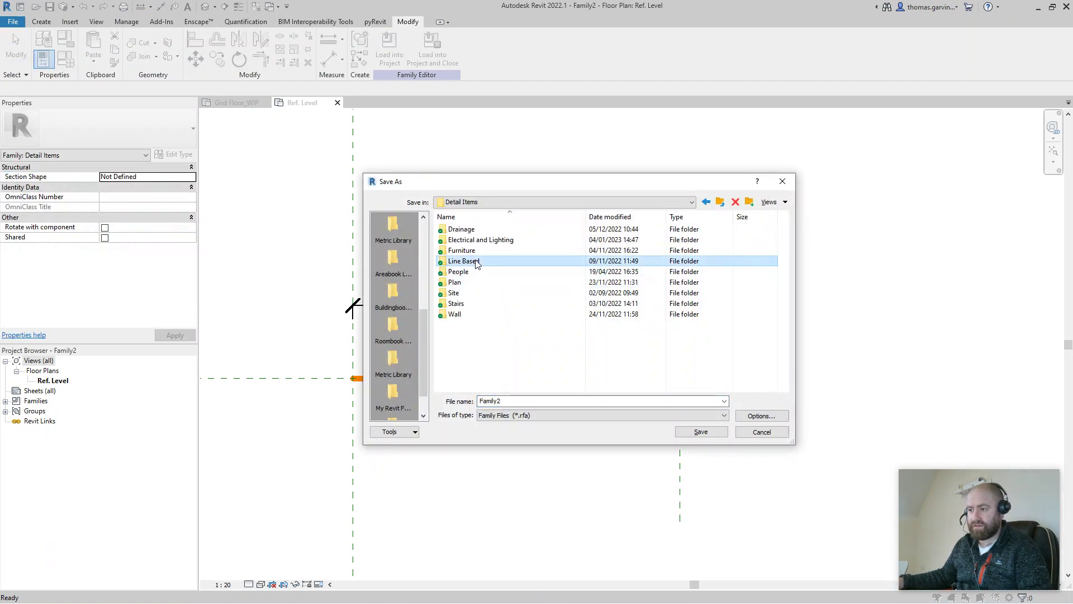
{"action": "double_click", "coordinate": [468, 261]}
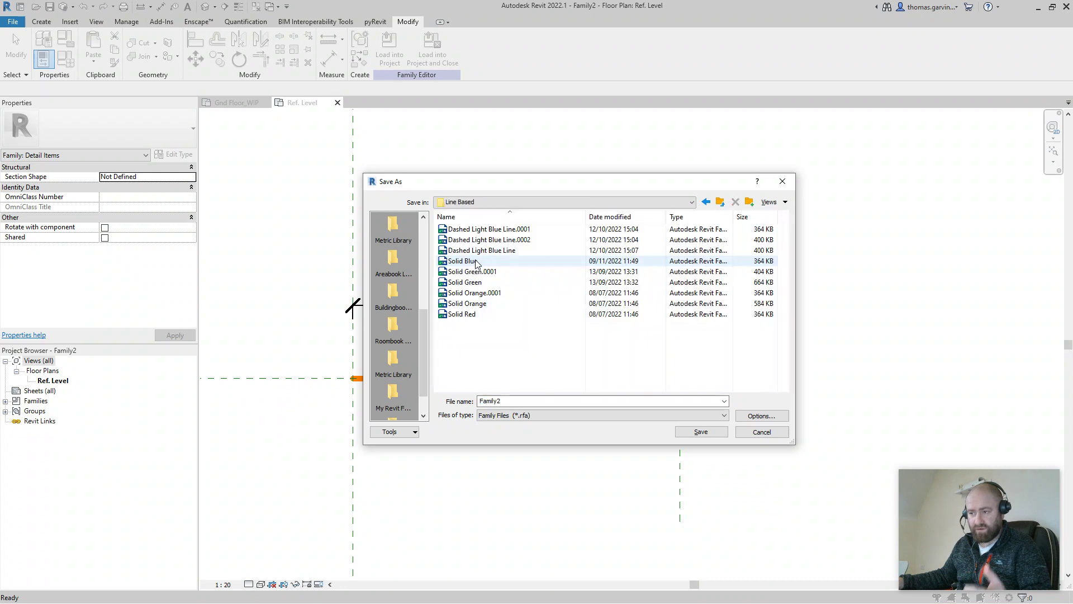
{"action": "double_click", "coordinate": [558, 402]}
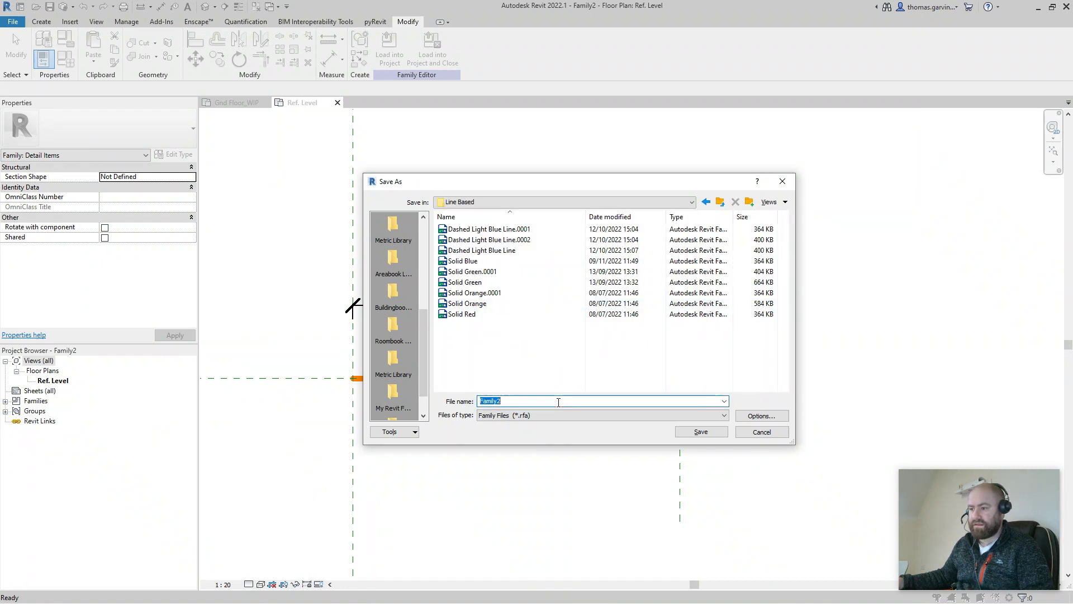
{"action": "type", "text": "Dash"}
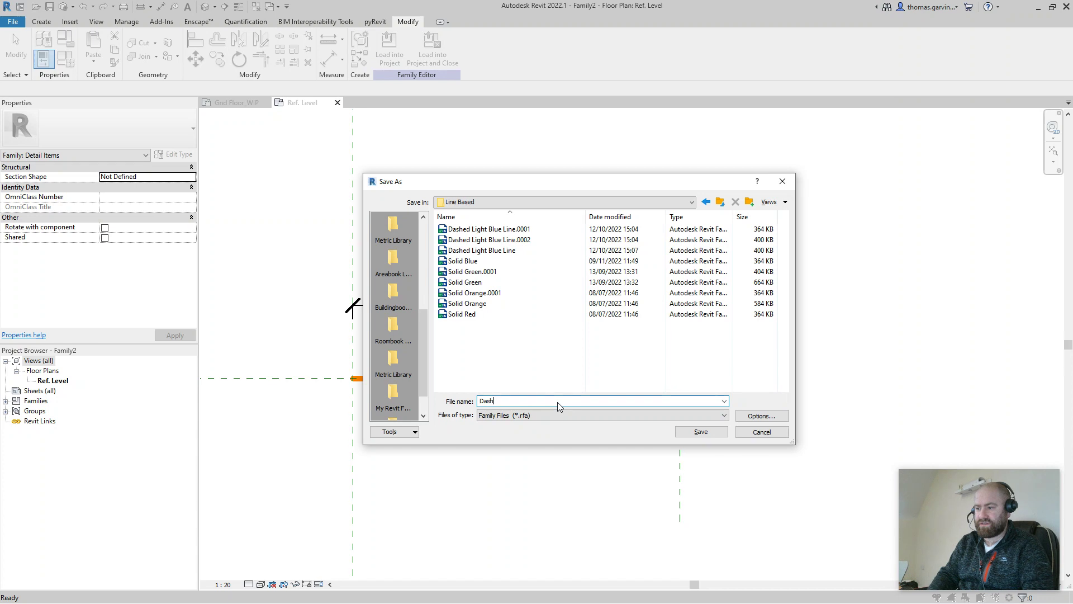
{"action": "type", "text": "ed Orange L"}
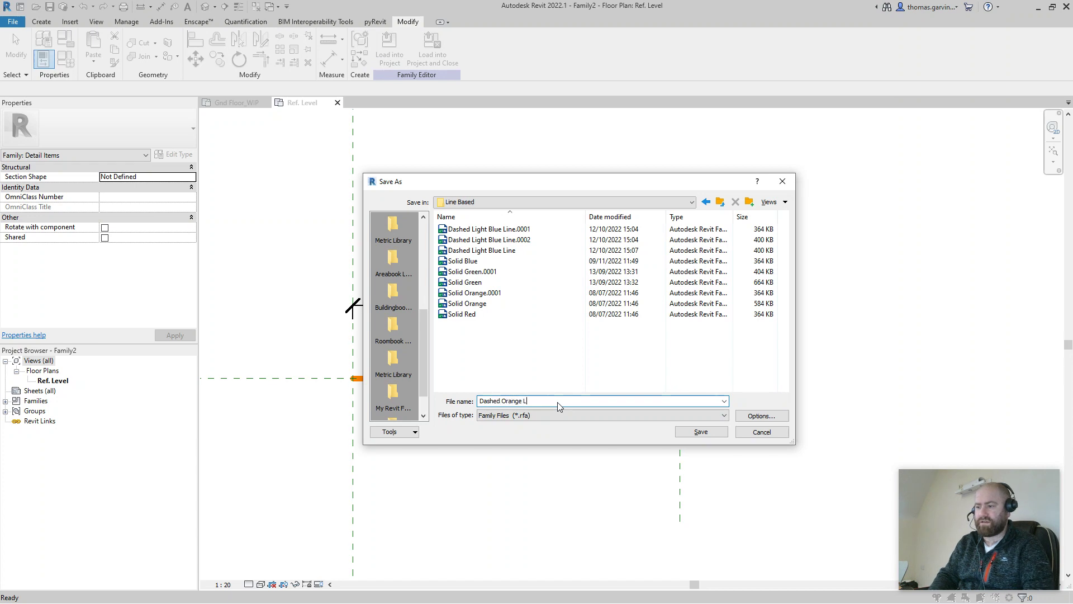
{"action": "type", "text": "ine 3"}
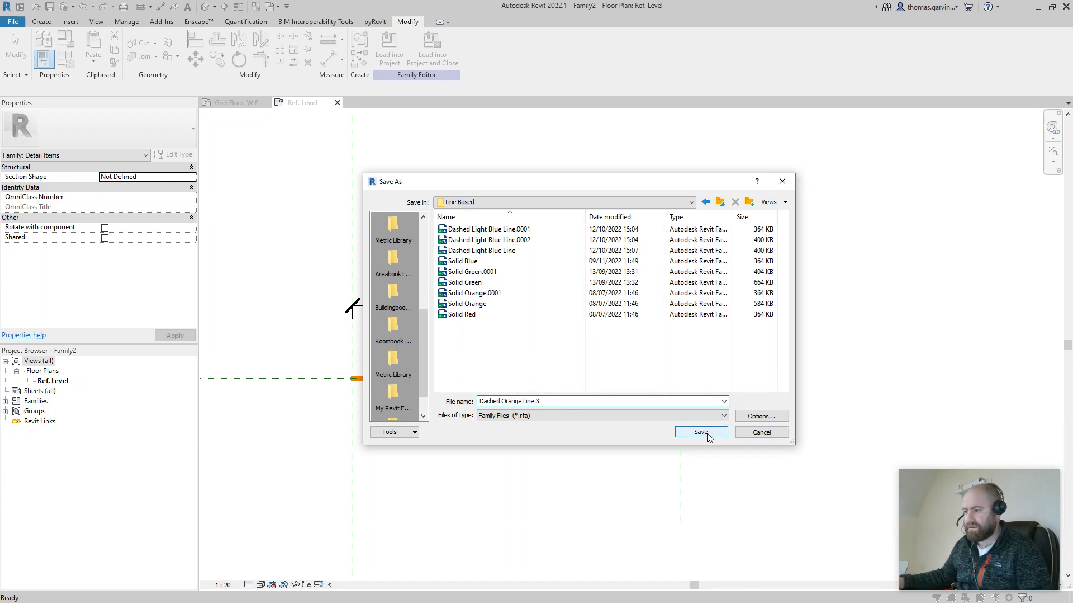
{"action": "left_click", "coordinate": [702, 432]}
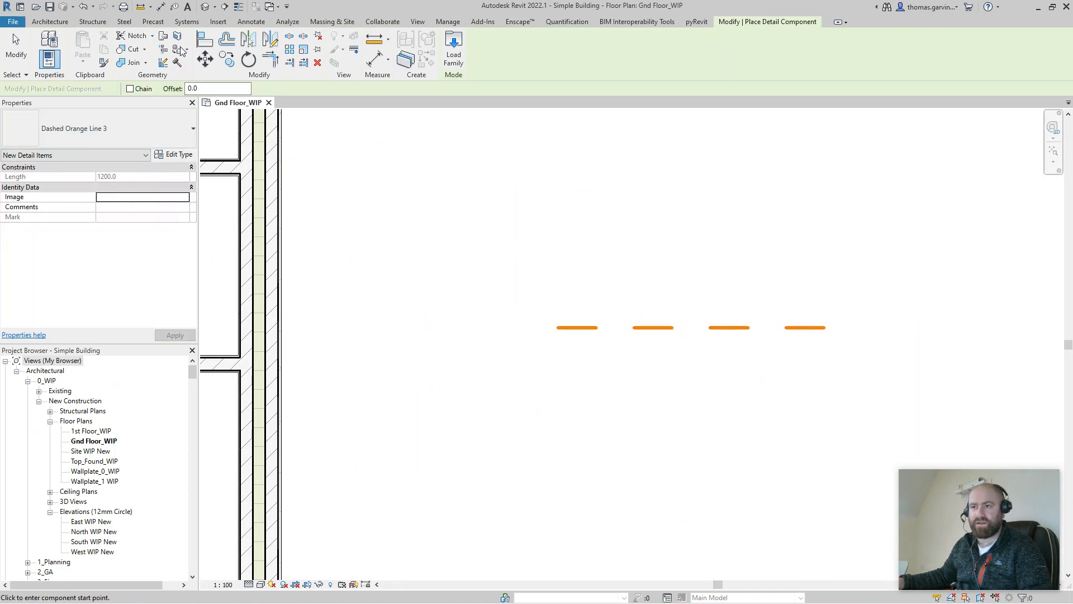
Step: Place a Dashed Orange Line 3 component parallel to and above the first orange line
{"action": "key", "text": "Escape"}
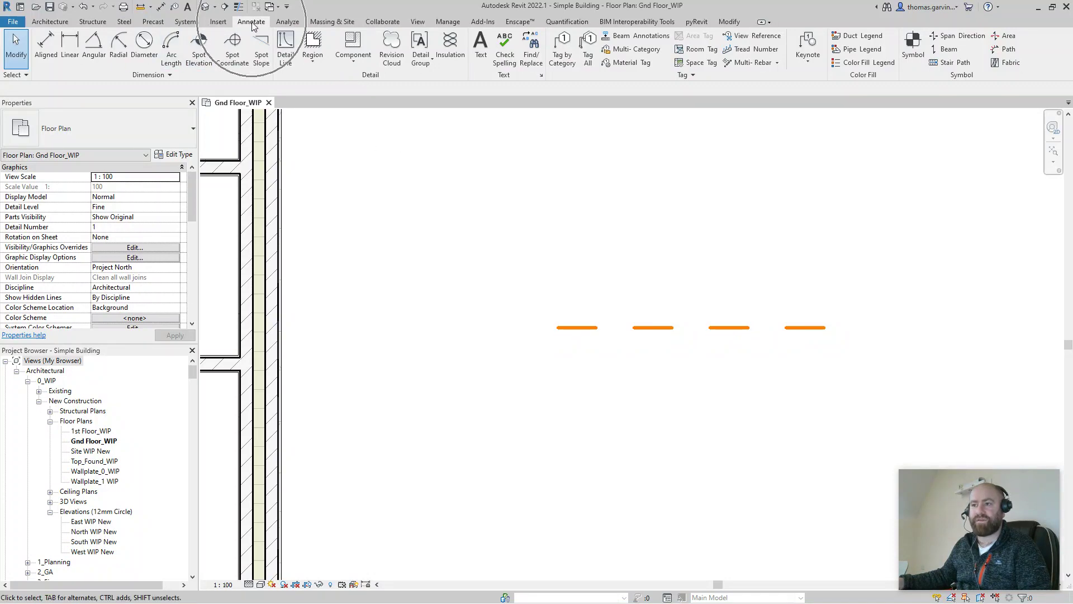
{"action": "left_click", "coordinate": [343, 40]}
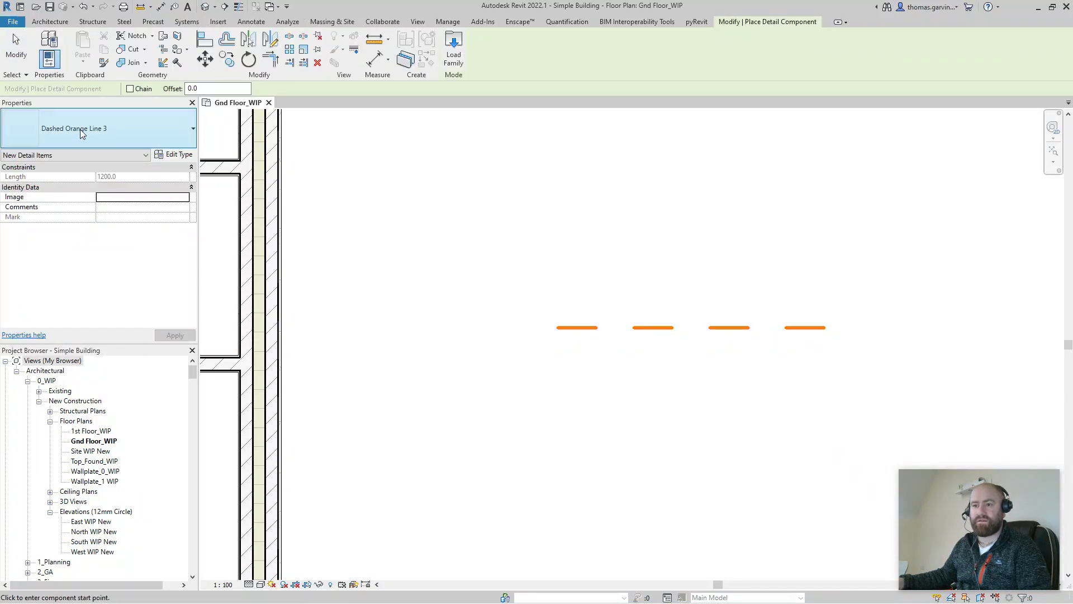
{"action": "left_click", "coordinate": [113, 128]}
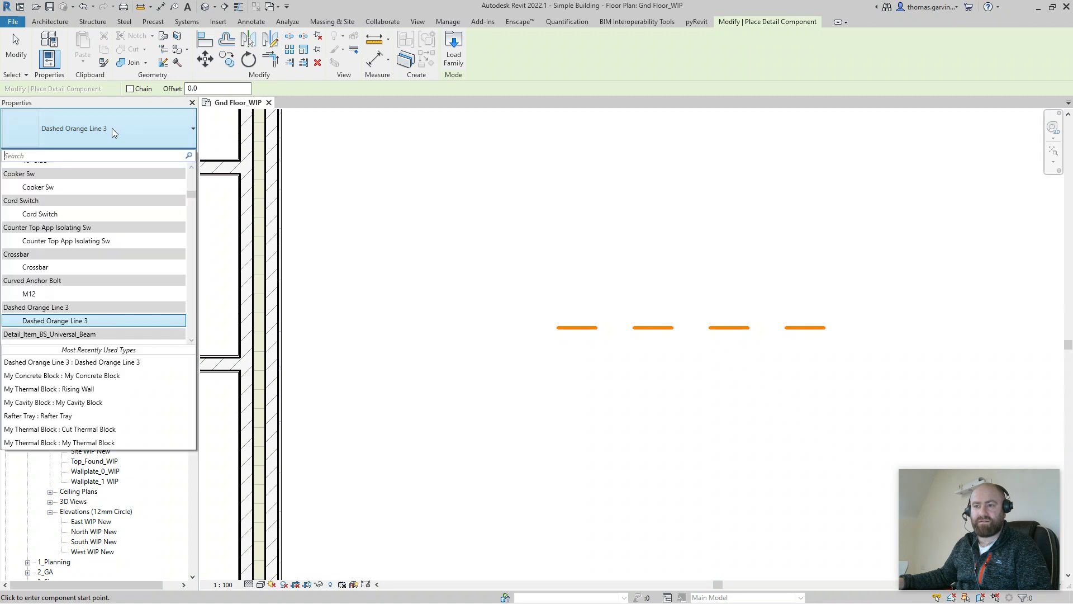
{"action": "left_click", "coordinate": [557, 276]}
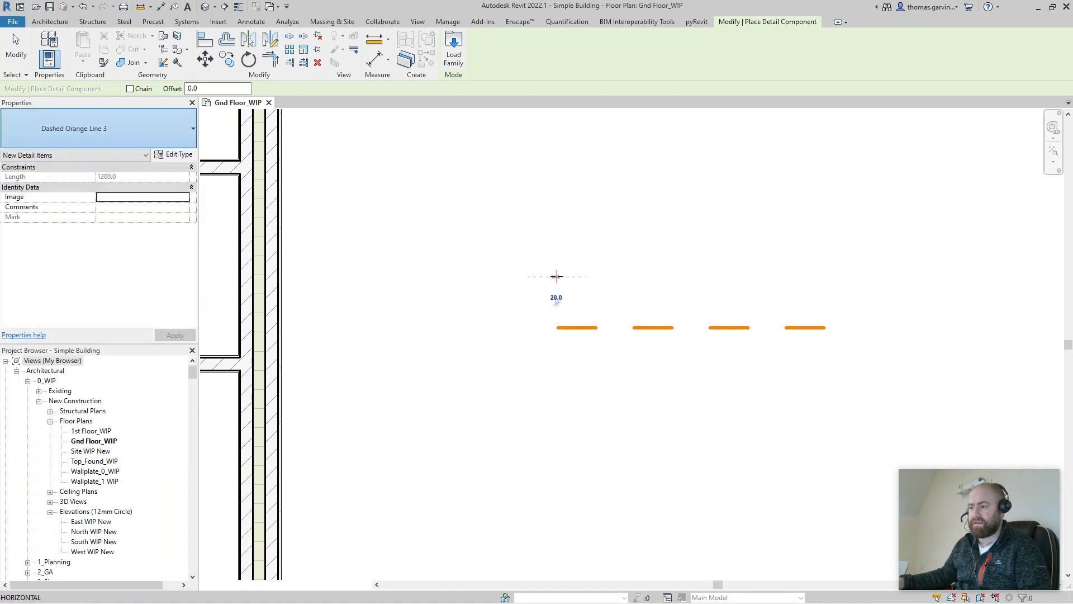
{"action": "left_click", "coordinate": [823, 277]}
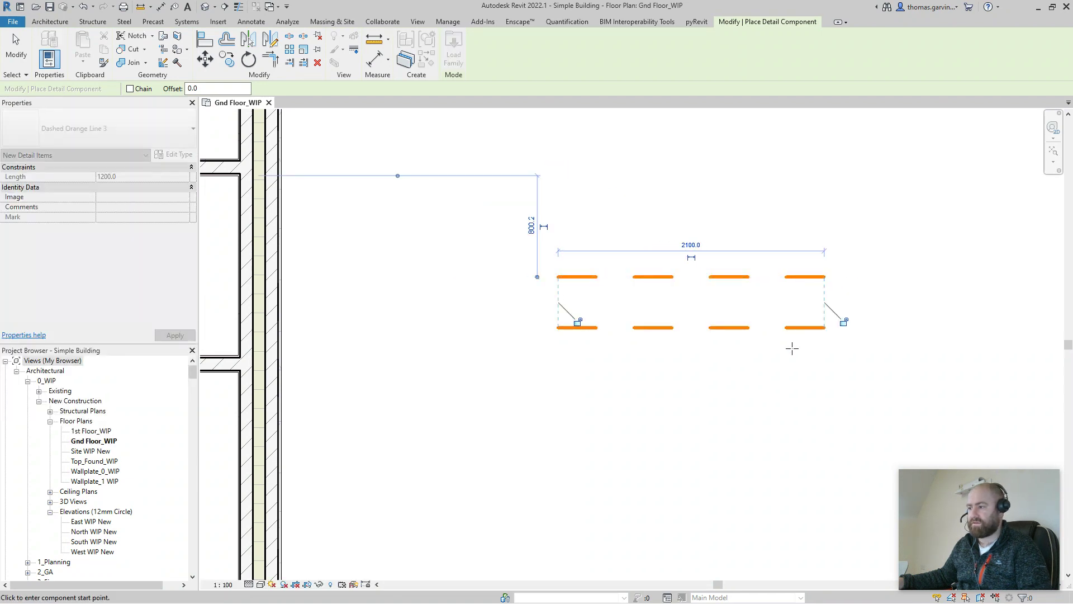
{"action": "key", "text": "Escape"}
{"action": "key", "text": "Escape"}
{"action": "scroll", "coordinate": [793, 341], "scroll_direction": "up", "scroll_amount": 3}
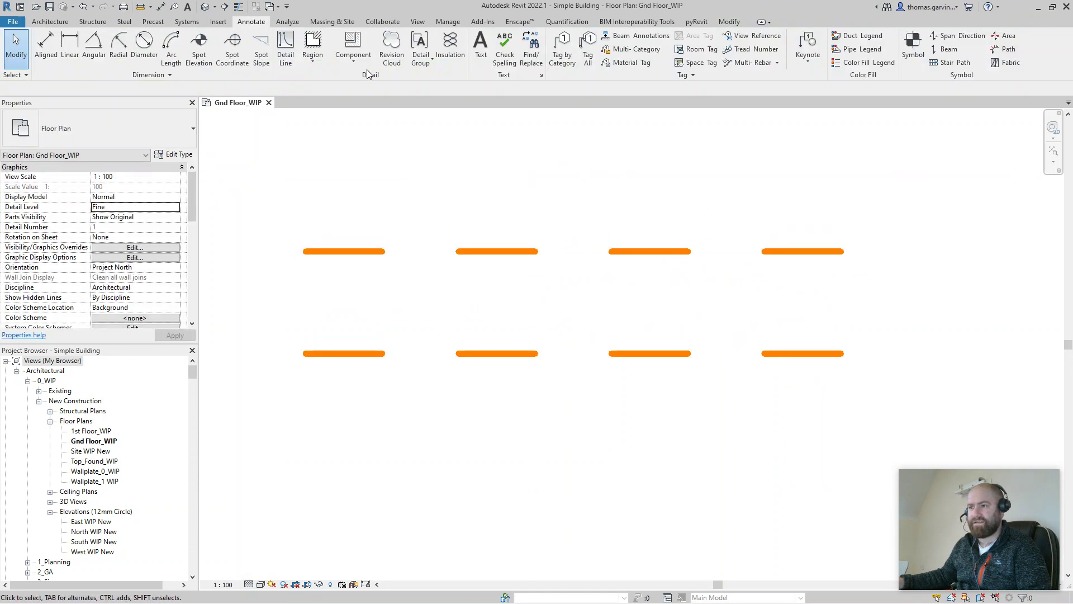
Step: Tag the upper dashed line with a Multi-Category Tag using a free-end leader
{"action": "left_click", "coordinate": [630, 50]}
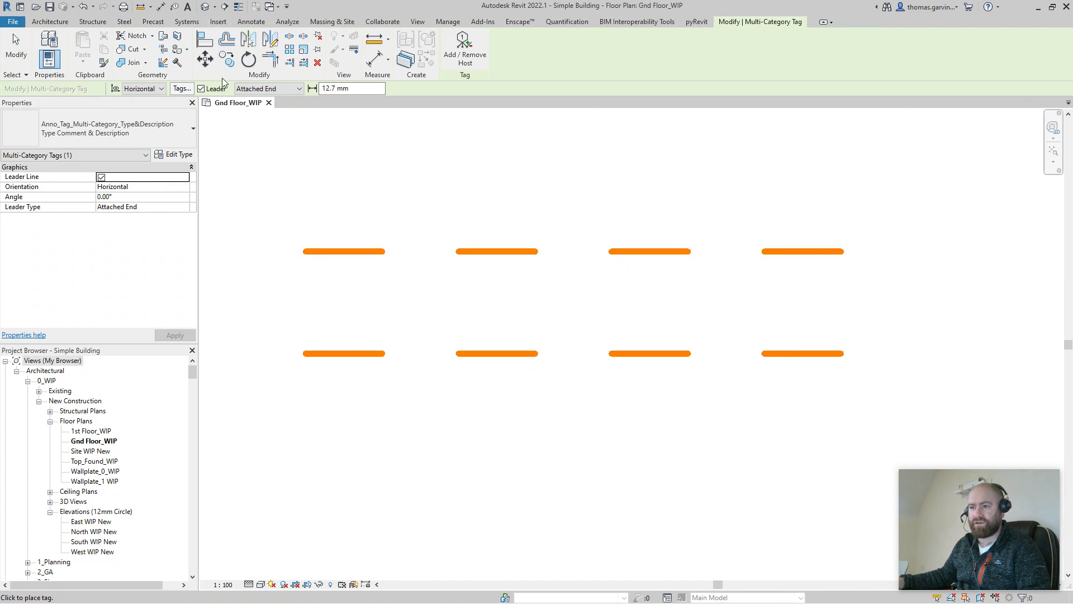
{"action": "left_click", "coordinate": [268, 88]}
{"action": "left_click", "coordinate": [252, 105]}
{"action": "scroll", "coordinate": [717, 228], "scroll_direction": "down", "scroll_amount": 1}
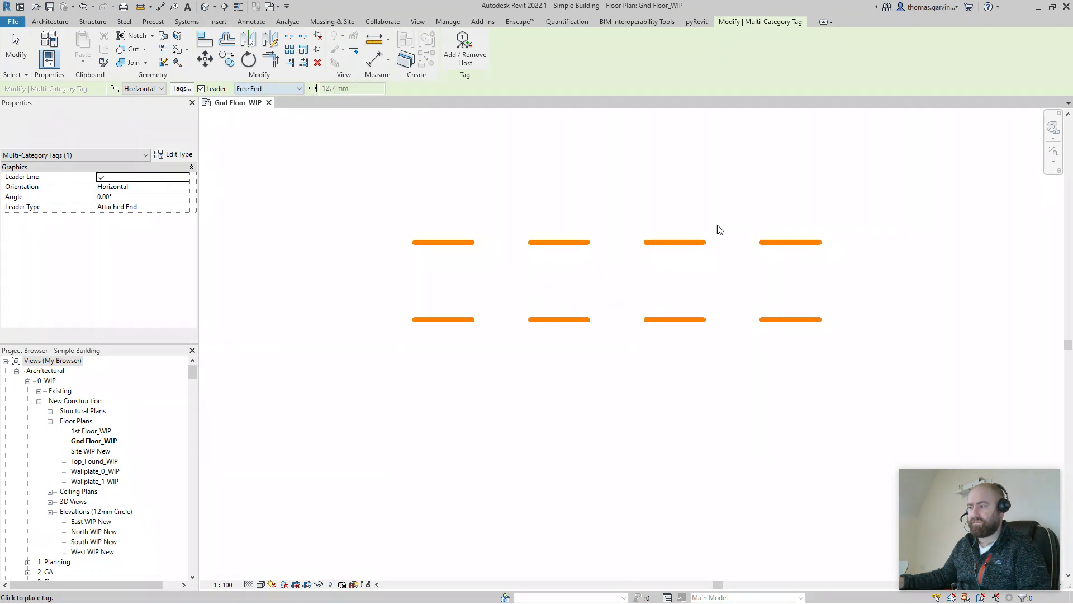
{"action": "left_click", "coordinate": [684, 247]}
{"action": "left_click", "coordinate": [686, 224]}
{"action": "scroll", "coordinate": [637, 246], "scroll_direction": "down", "scroll_amount": 1}
{"action": "middle_click_drag", "start_coordinate": [638, 246], "coordinate": [564, 338]}
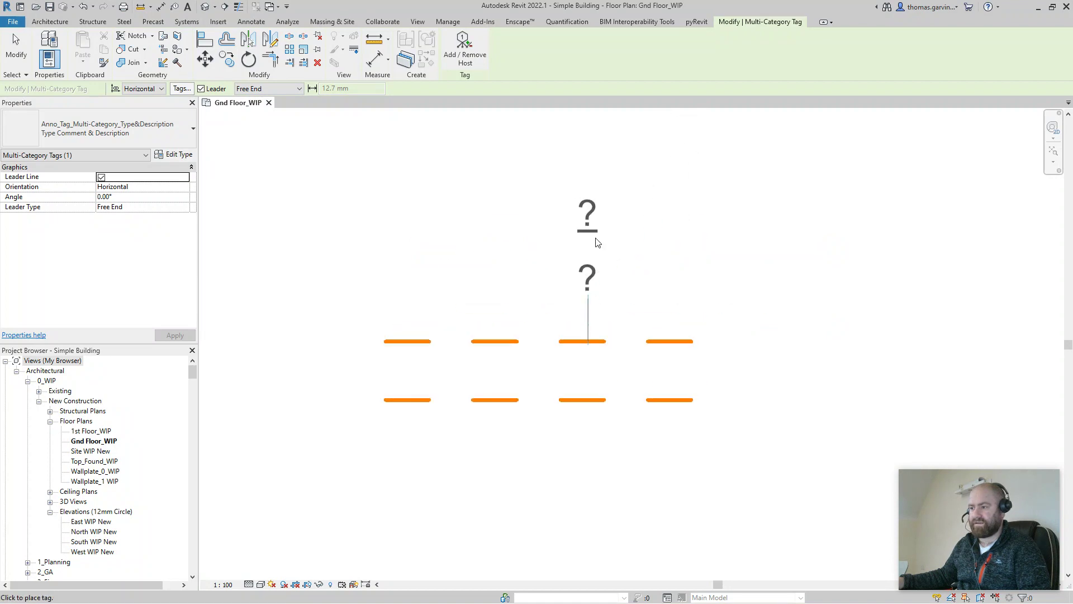
{"action": "left_click", "coordinate": [587, 233]}
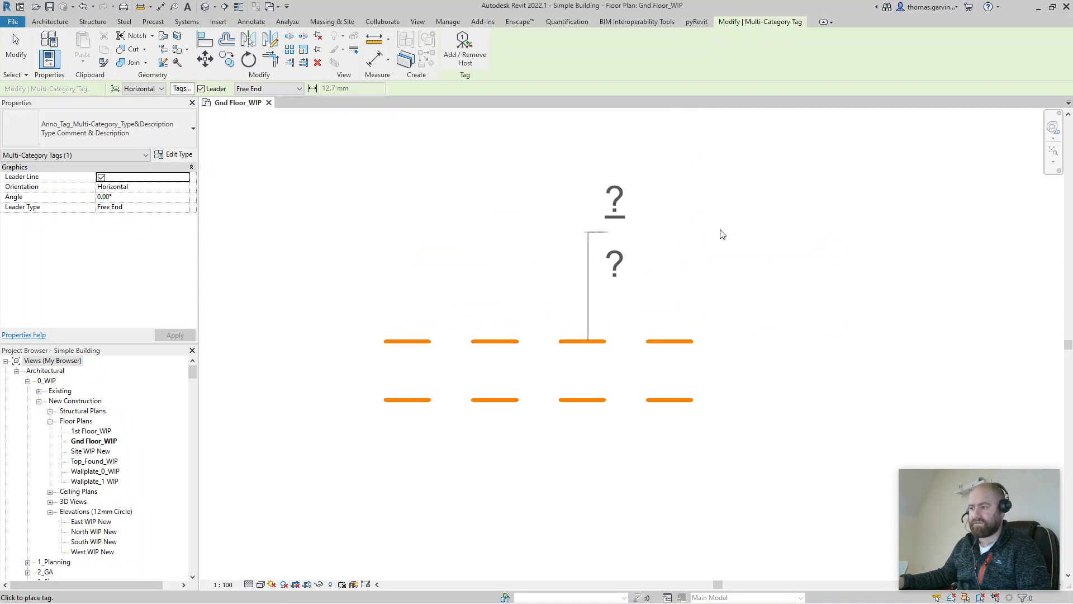
{"action": "left_click", "coordinate": [811, 233]}
{"action": "key", "text": "Escape"}
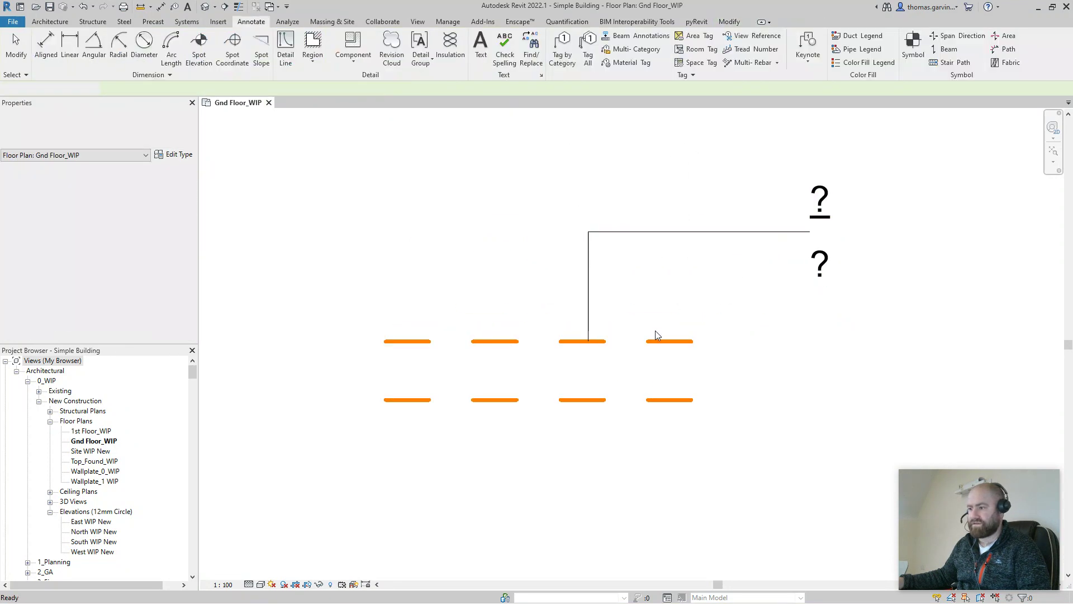
Step: Edit the tag labels to read 'Orange Line:' and 'Great line for stuff'
{"action": "left_click", "coordinate": [820, 202]}
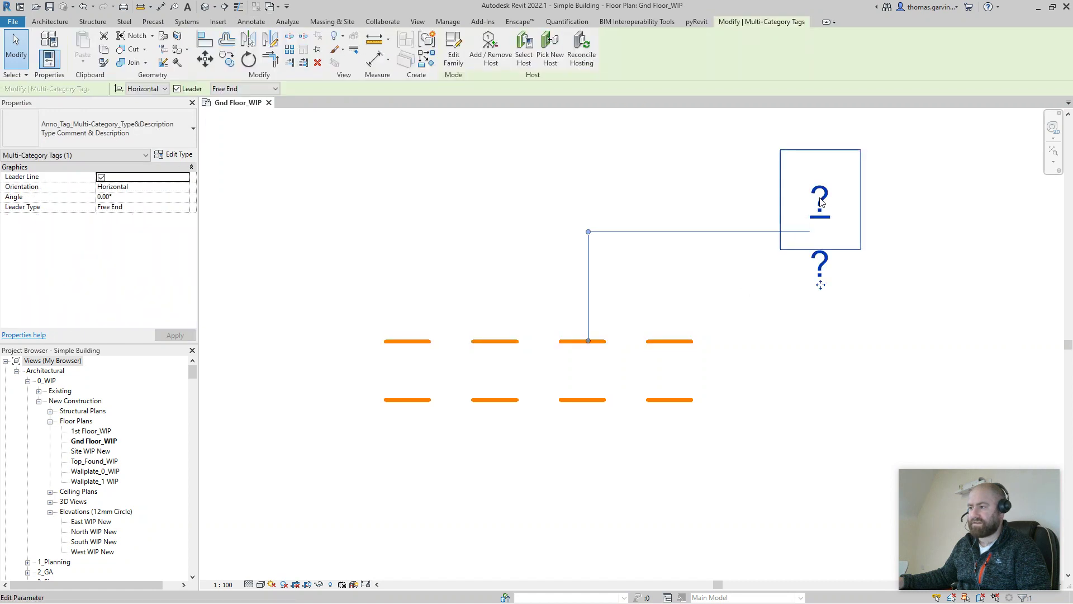
{"action": "left_click", "coordinate": [820, 201]}
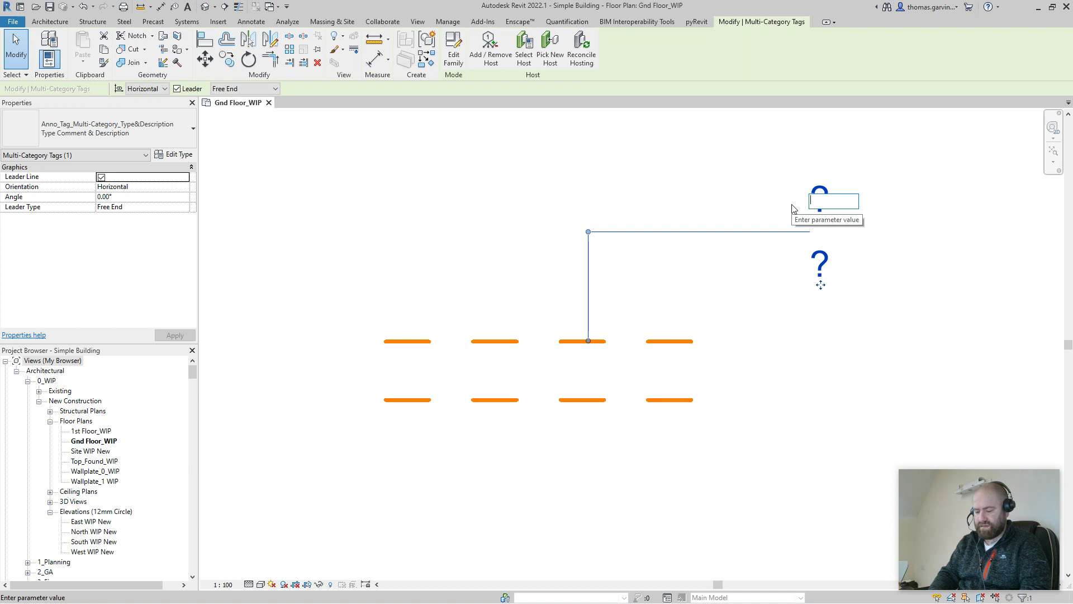
{"action": "type", "text": "0"}
{"action": "type", "text": "range Line"}
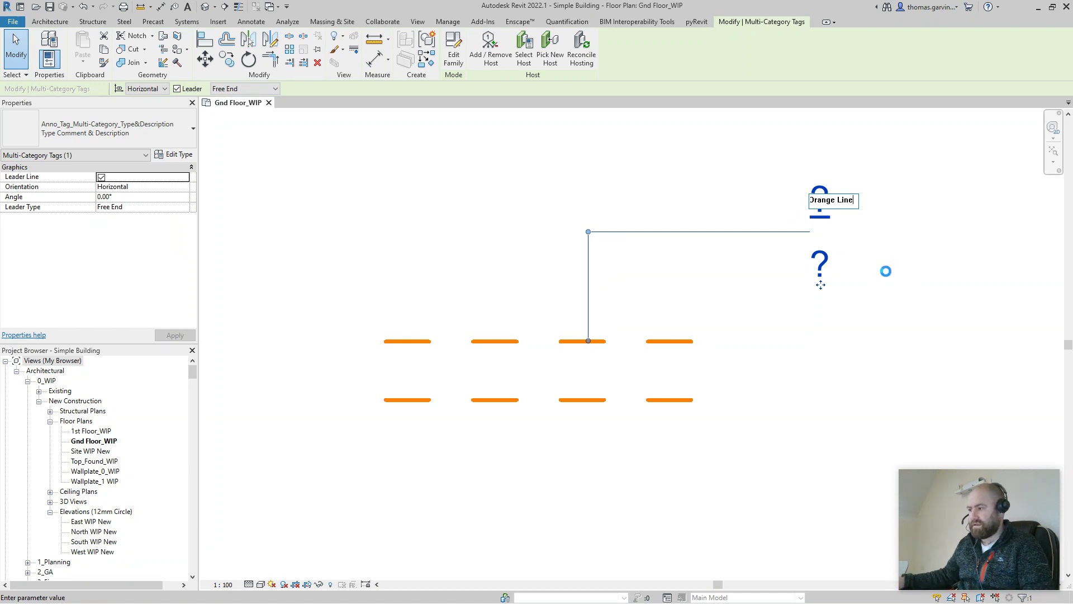
{"action": "key", "text": "Return"}
{"action": "left_click", "coordinate": [561, 311]}
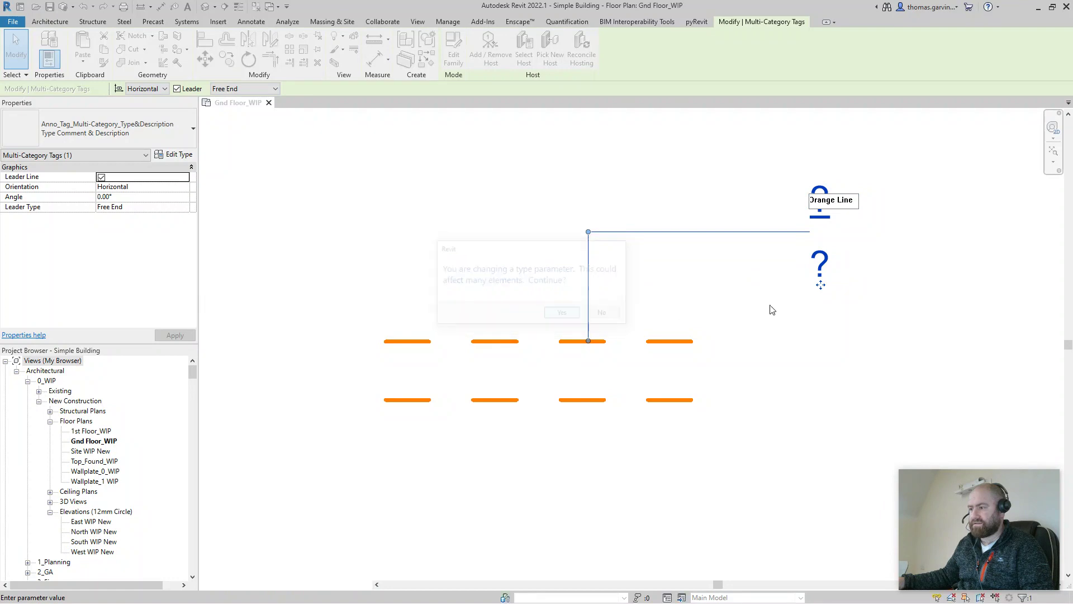
{"action": "left_click", "coordinate": [821, 266]}
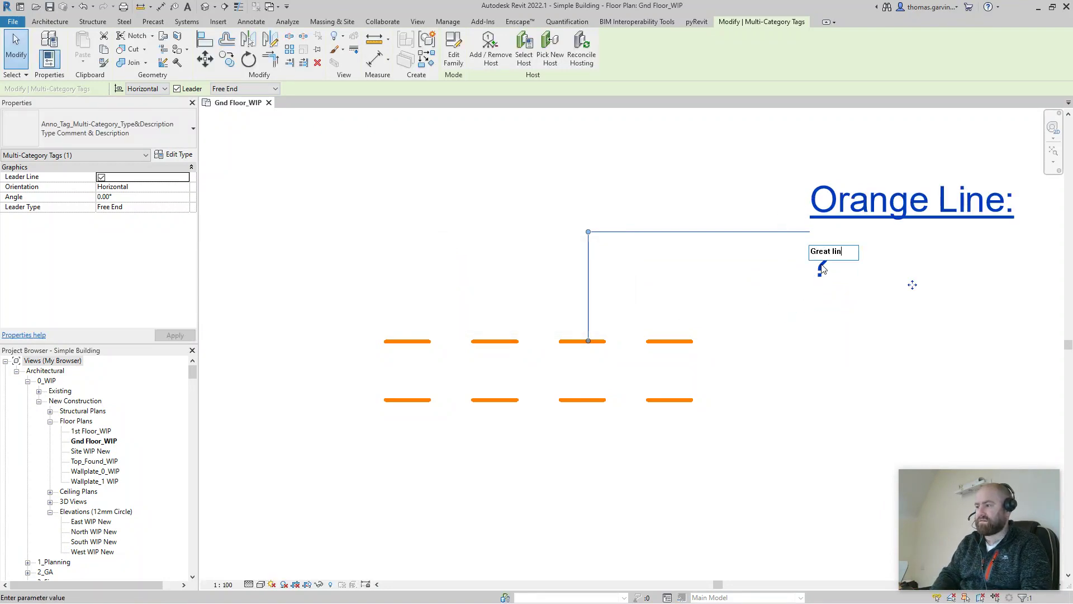
{"action": "type", "text": "uff"}
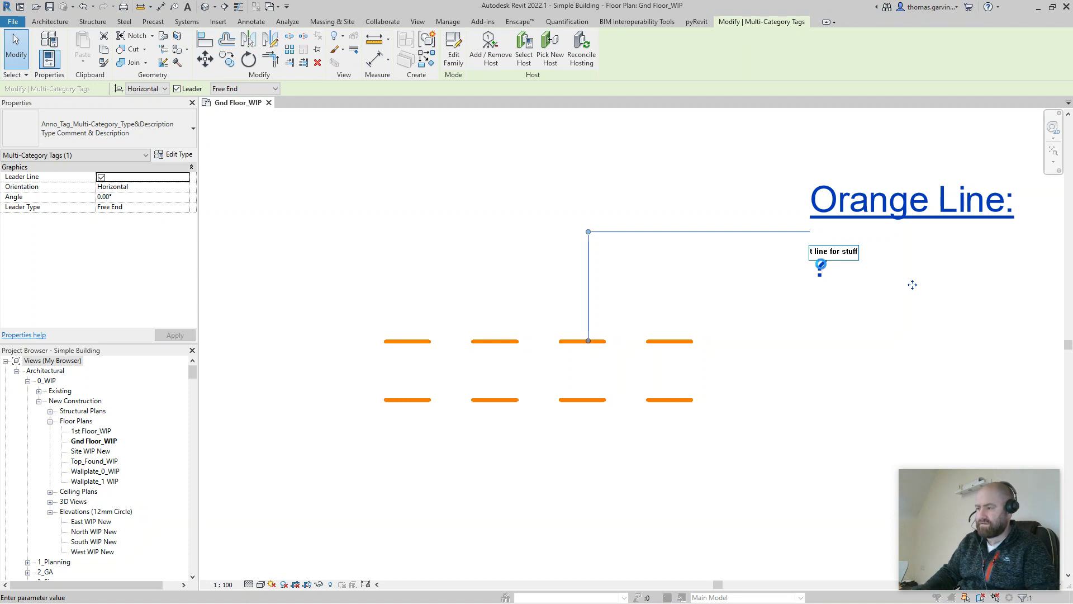
{"action": "key", "text": "Return"}
{"action": "left_click", "coordinate": [561, 313]}
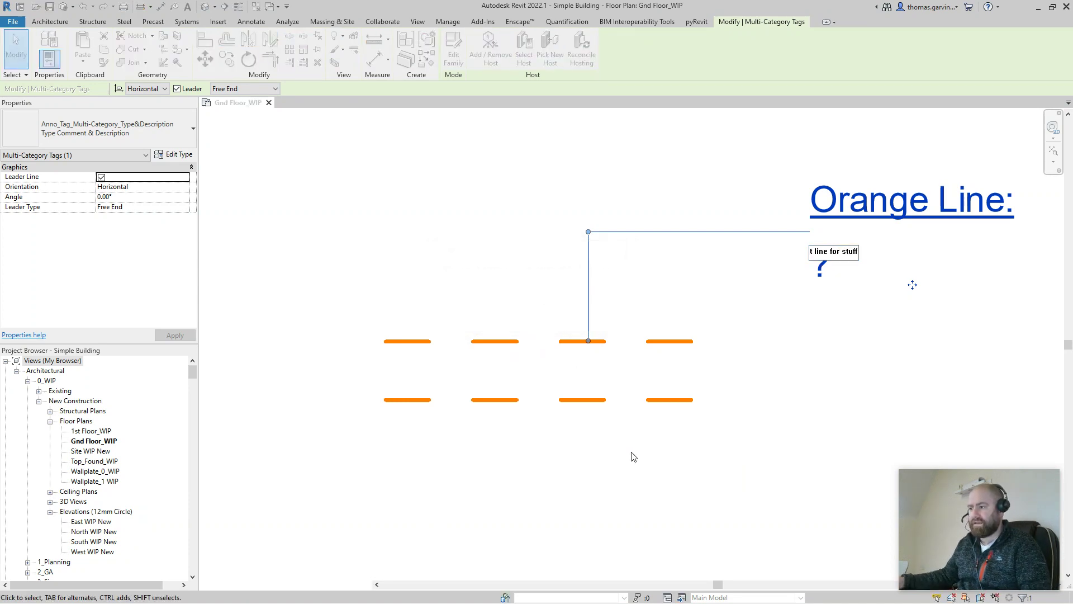
{"action": "scroll", "coordinate": [597, 340], "scroll_direction": "down", "scroll_amount": 3}
{"action": "middle_click_drag", "start_coordinate": [597, 340], "coordinate": [592, 311]}
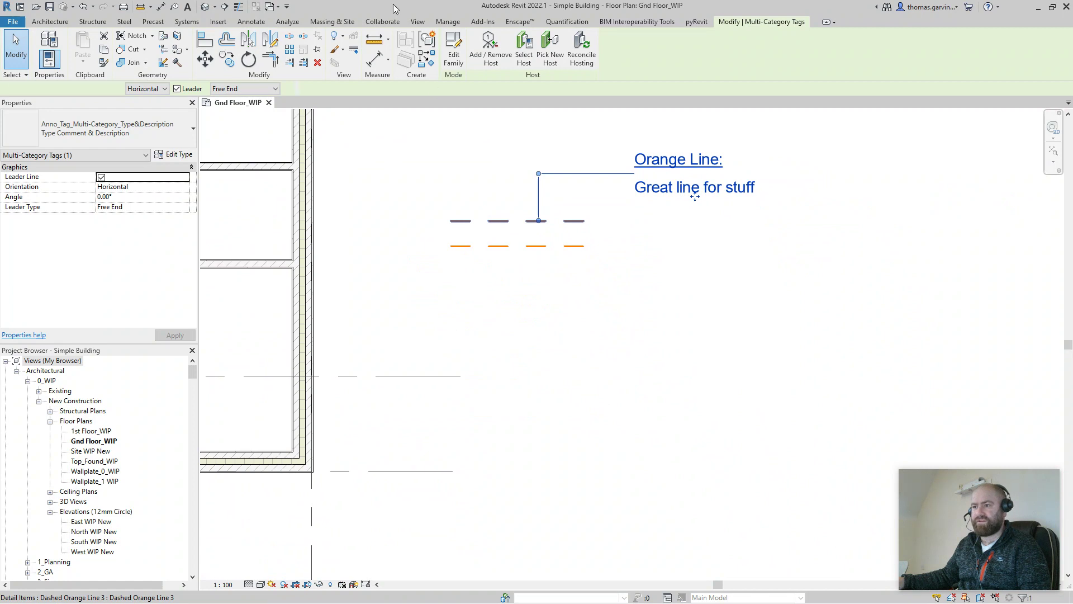
Step: Place a diagonal Dashed Orange Line 3 component from lower left to upper right
{"action": "left_click", "coordinate": [503, 221]}
{"action": "key", "text": "Escape"}
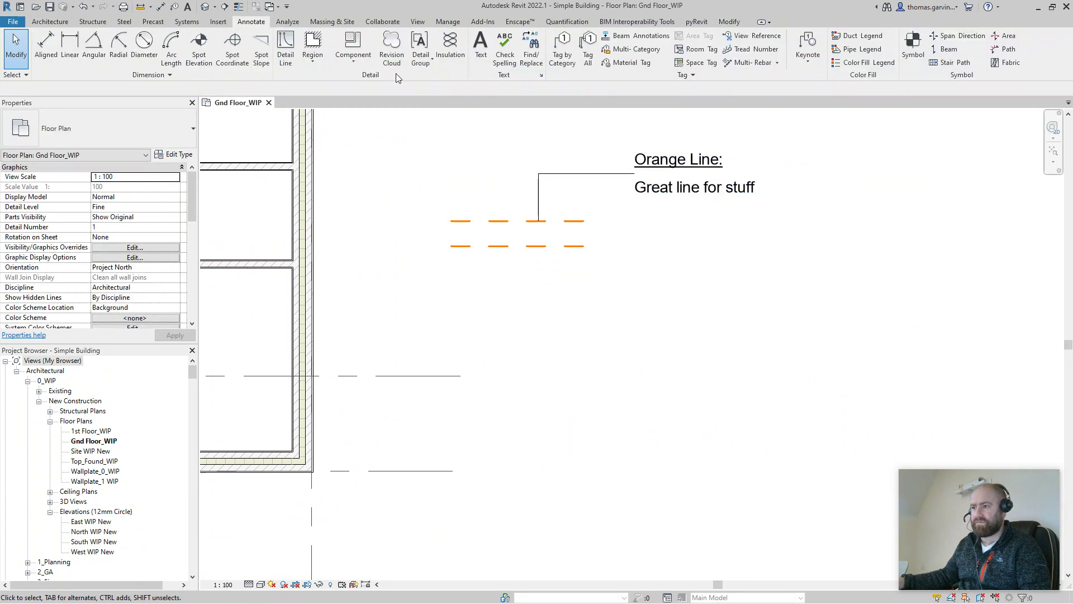
{"action": "left_click", "coordinate": [349, 44]}
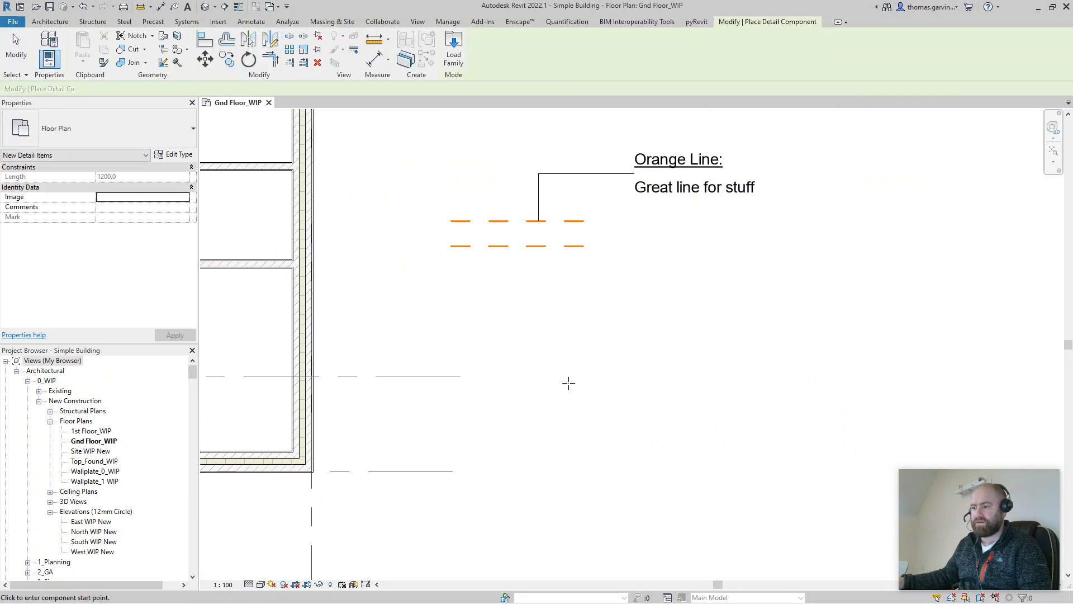
{"action": "left_click", "coordinate": [555, 391]}
{"action": "left_click", "coordinate": [759, 269]}
{"action": "key", "text": "Escape"}
{"action": "key", "text": "Escape"}
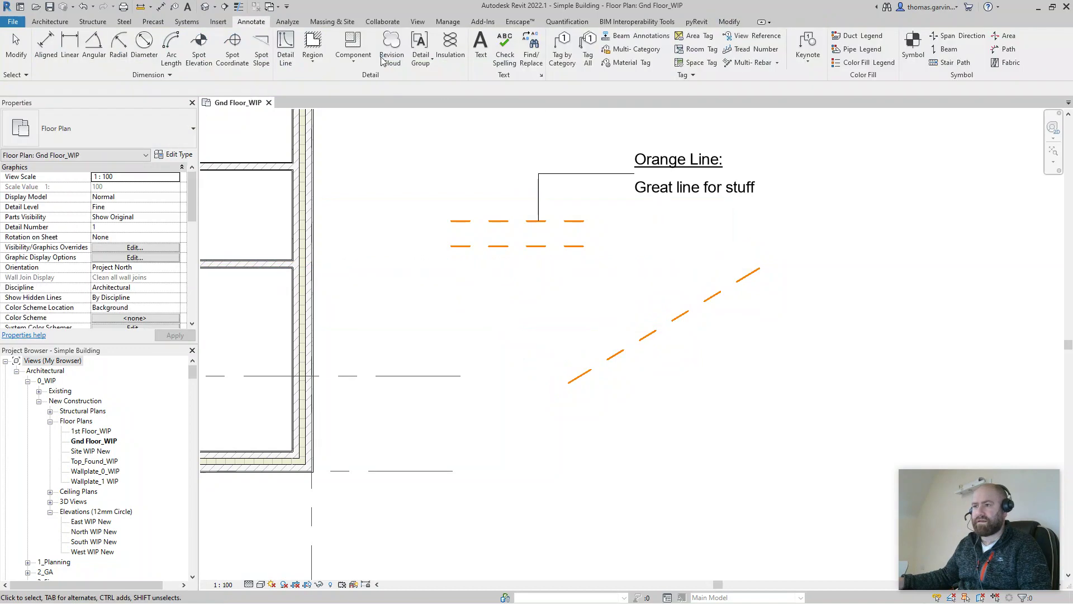
Step: Tag the diagonal line with a Multi-Category Tag placed to its right
{"action": "left_click", "coordinate": [632, 49]}
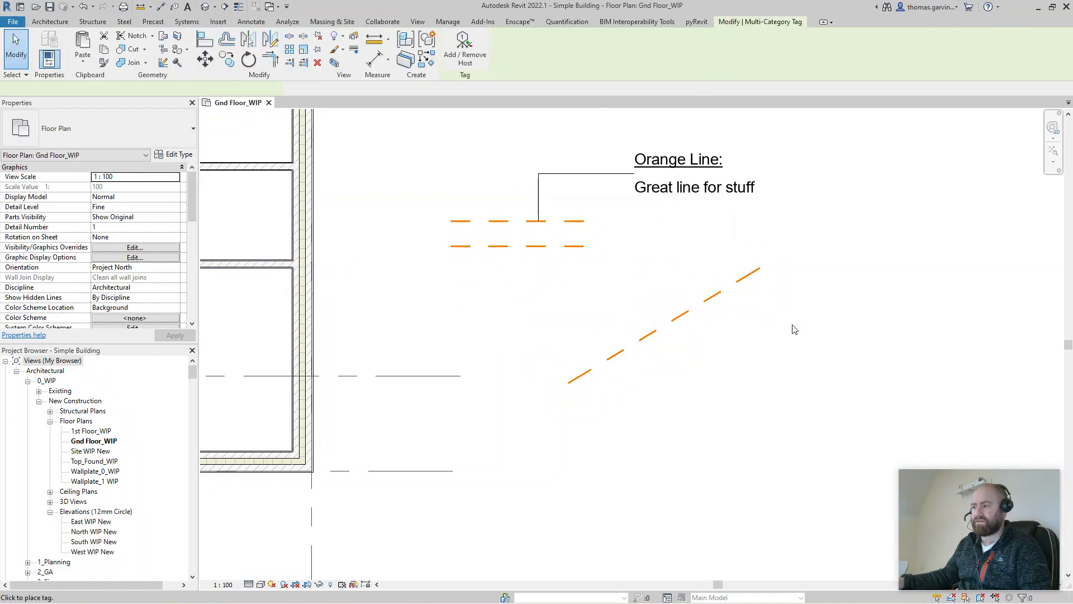
{"action": "left_click", "coordinate": [748, 373]}
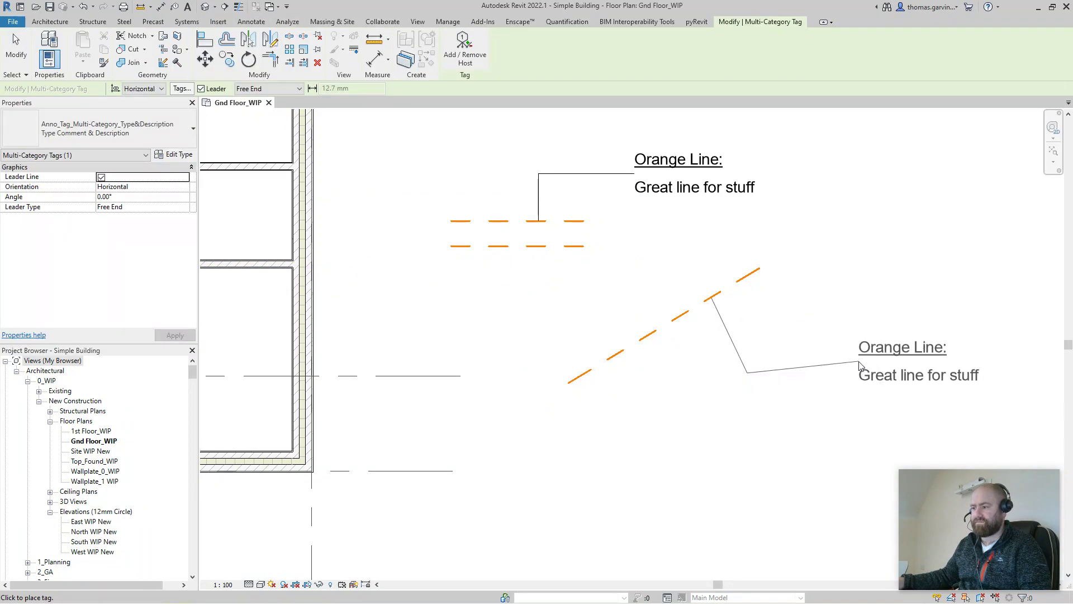
{"action": "left_click", "coordinate": [856, 374]}
{"action": "key", "text": "Escape"}
{"action": "key", "text": "Escape"}
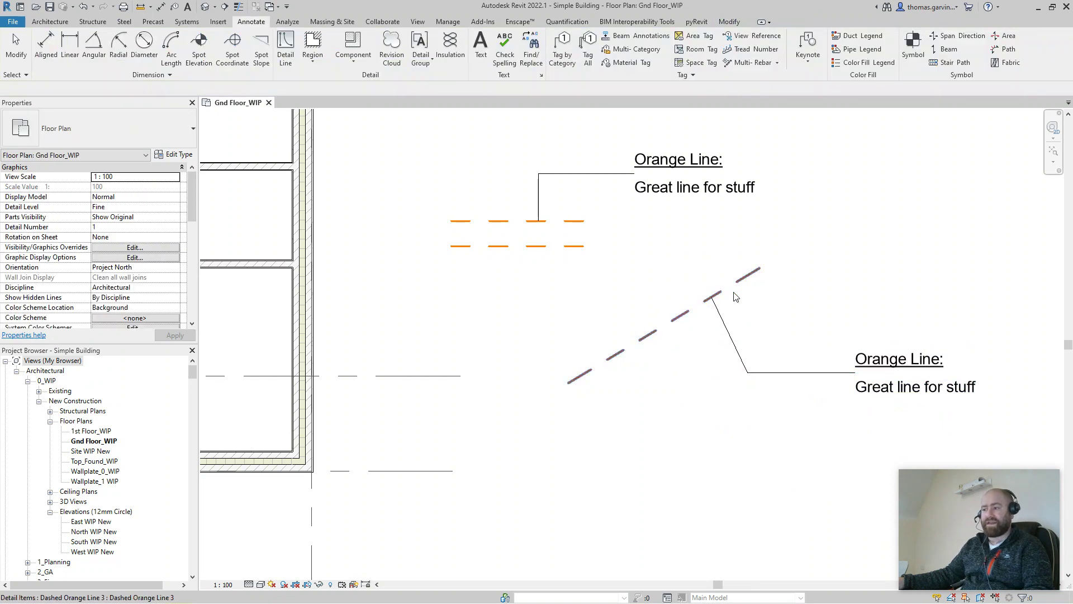
{"action": "scroll", "coordinate": [782, 296], "scroll_direction": "up", "scroll_amount": 2}
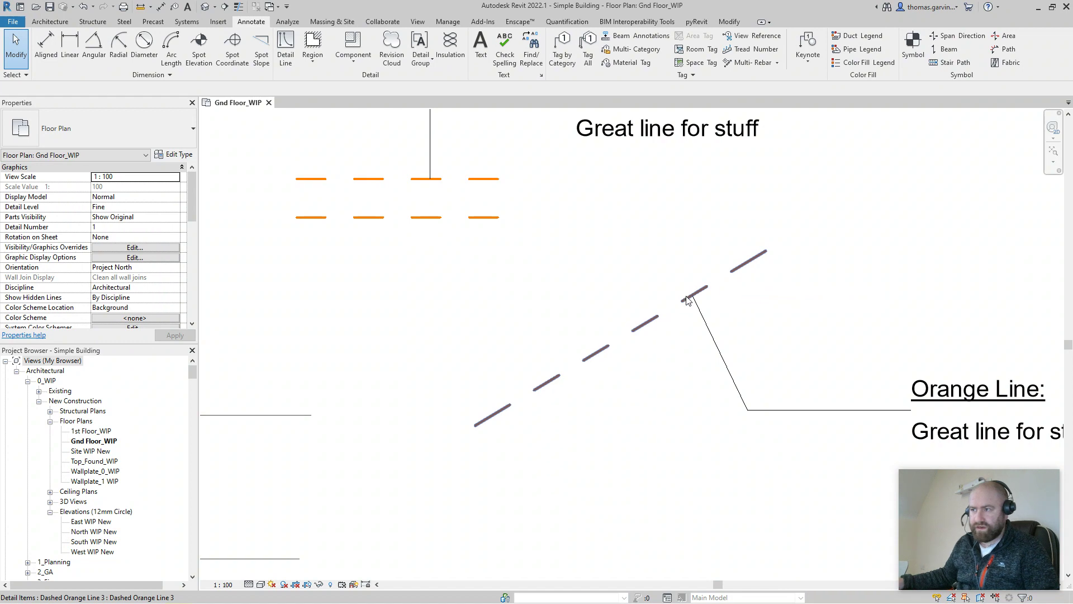
{"action": "scroll", "coordinate": [671, 313], "scroll_direction": "down", "scroll_amount": 2}
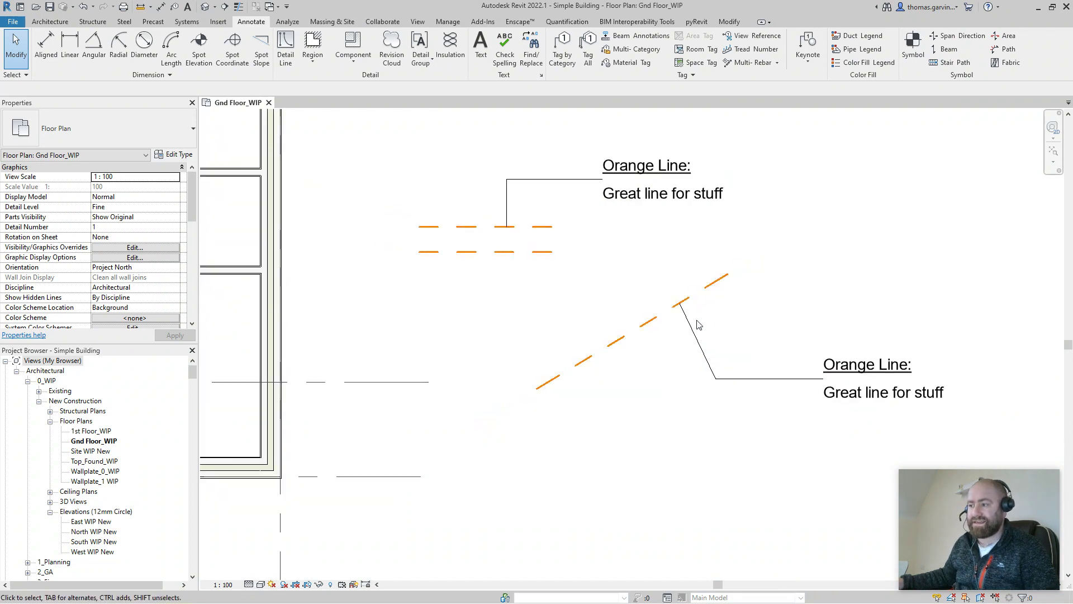